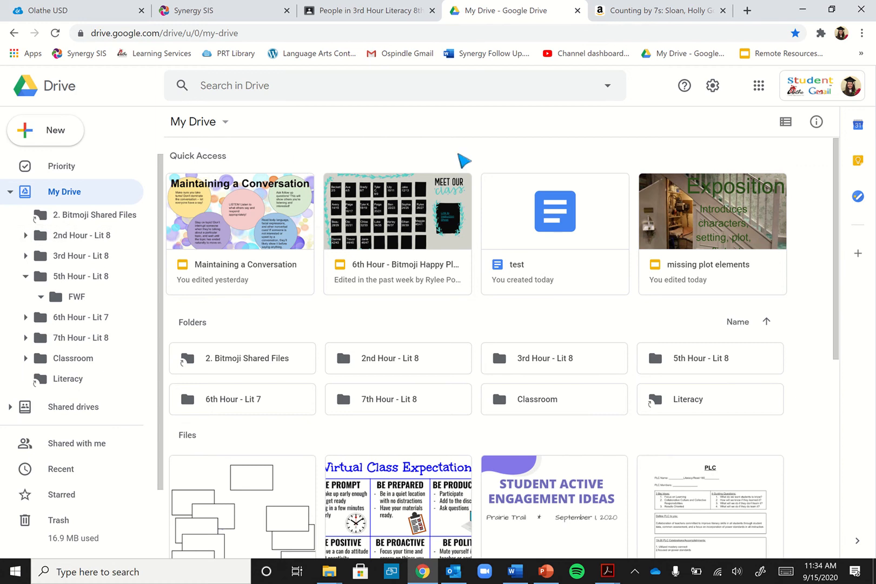
Look through the folders and loose files stored in My Drive
scroll(767, 357, "down", 4)
scroll(713, 335, "down", 3)
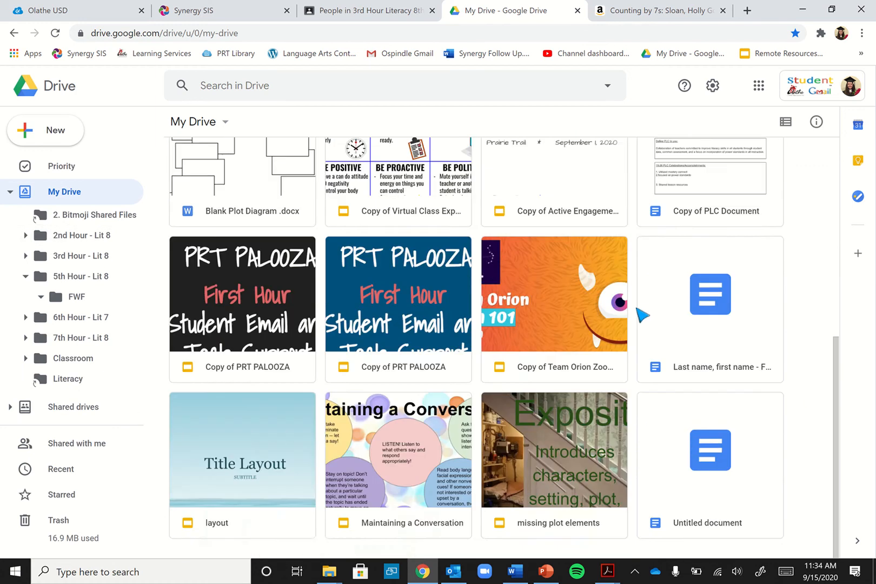
scroll(475, 351, "up", 7)
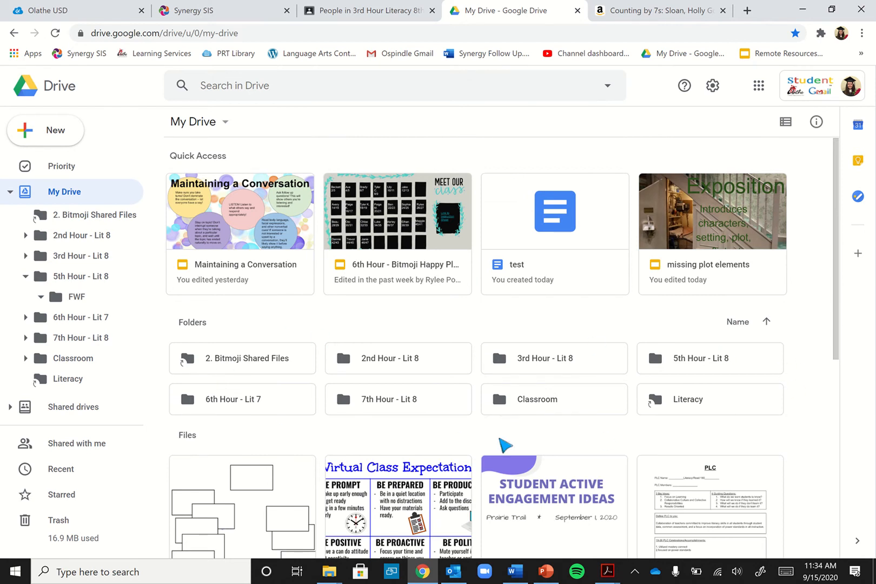
scroll(805, 400, "down", 2)
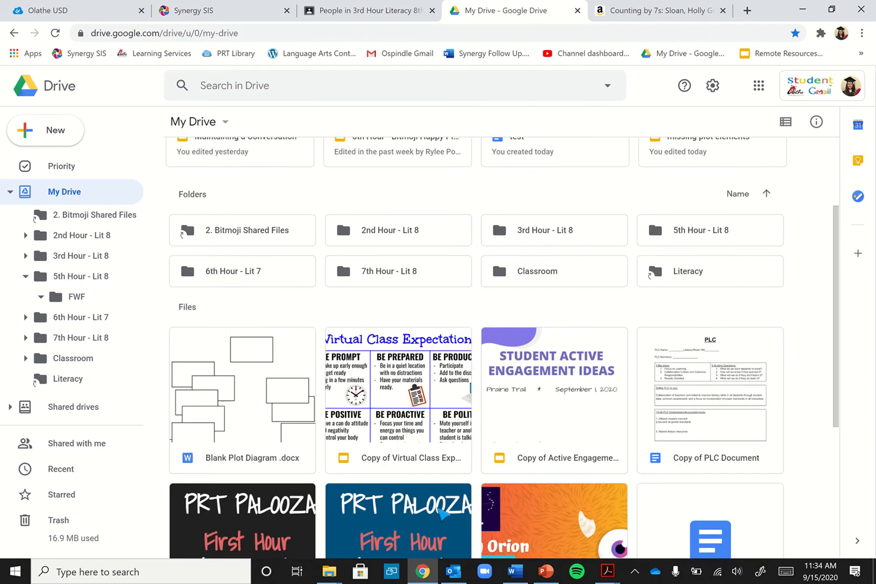
scroll(475, 331, "down", 4)
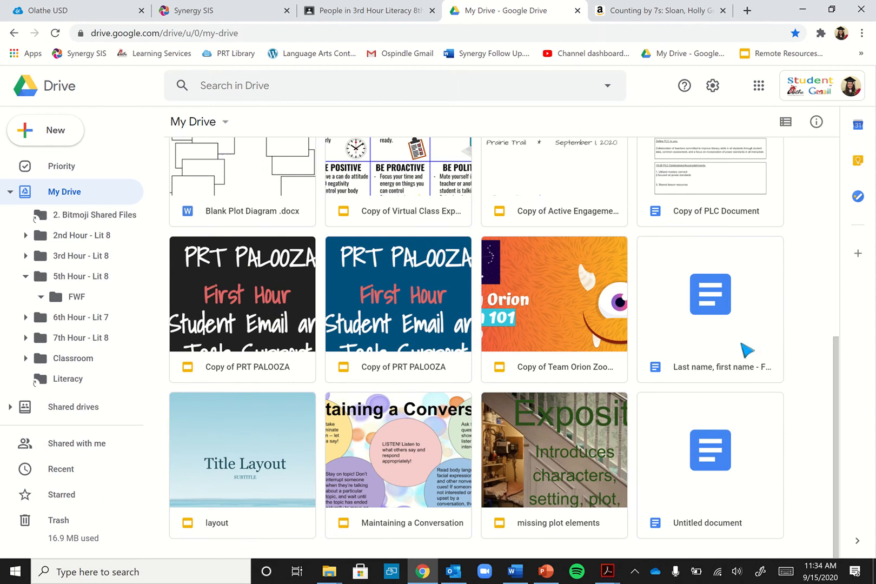
scroll(373, 389, "up", 5)
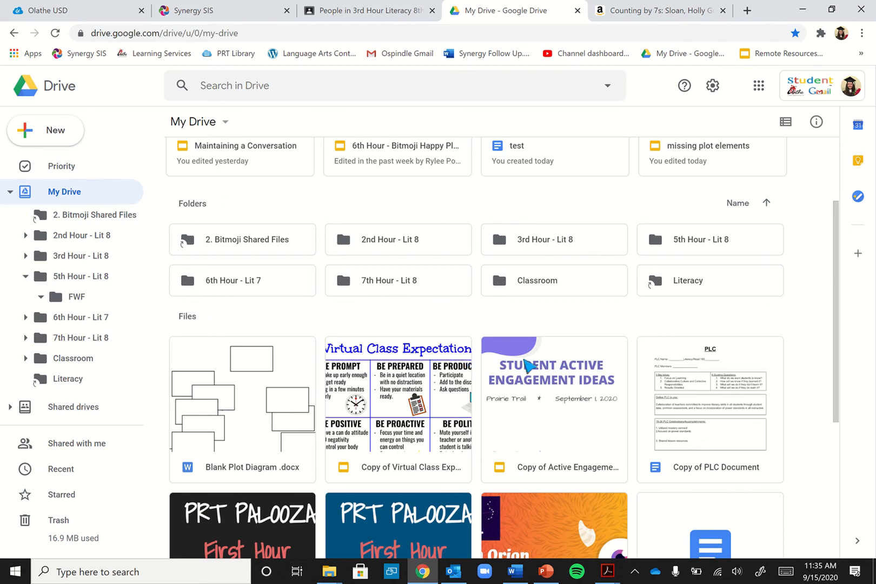
scroll(743, 475, "down", 5)
scroll(684, 446, "up", 8)
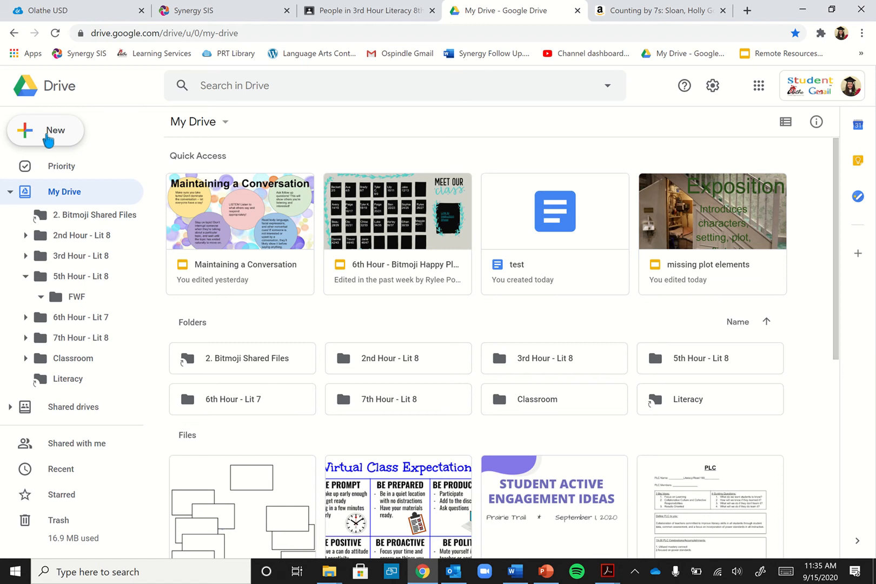
Create a new folder named Test in My Drive
left_click(48, 139)
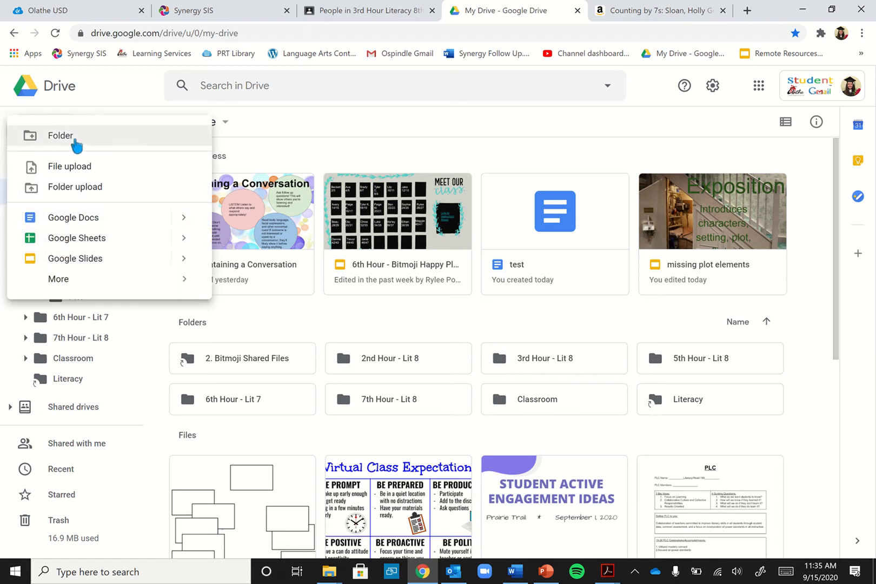
left_click(75, 141)
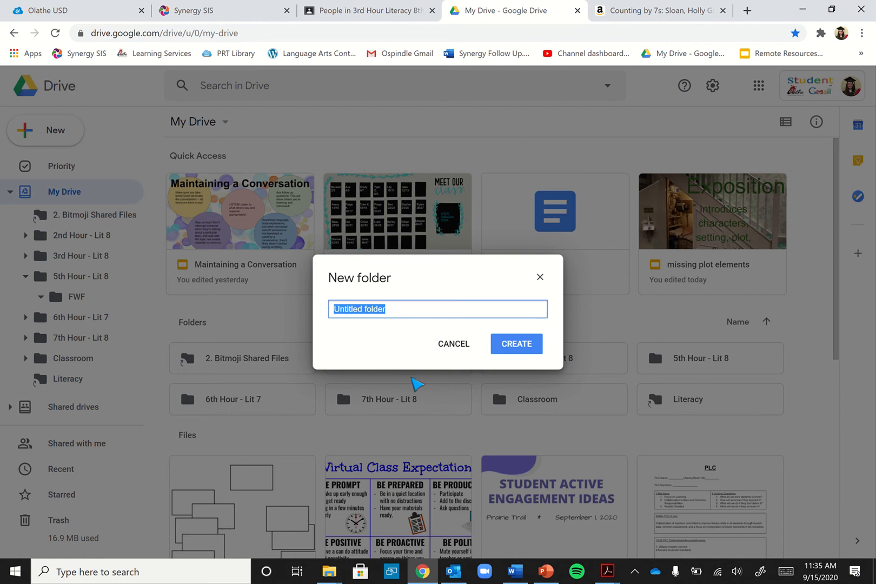
type("Test")
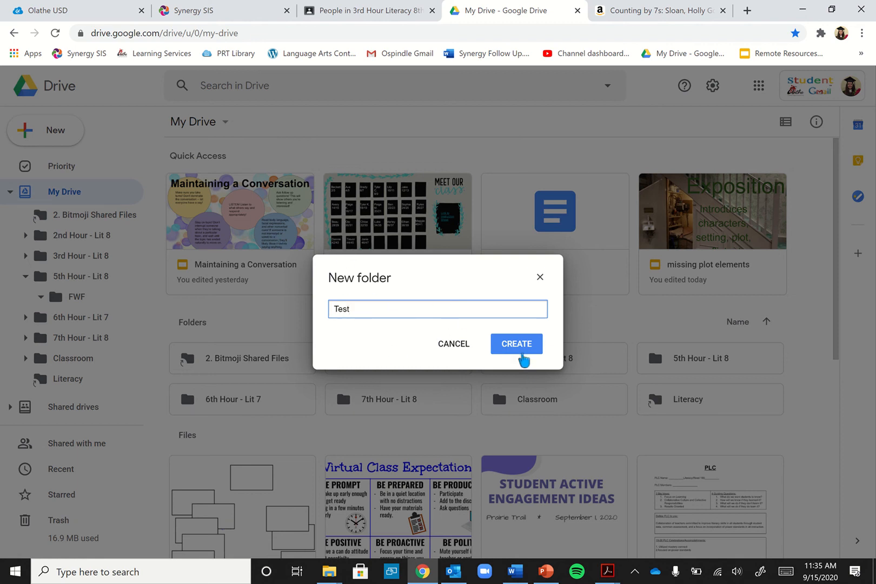
left_click(522, 352)
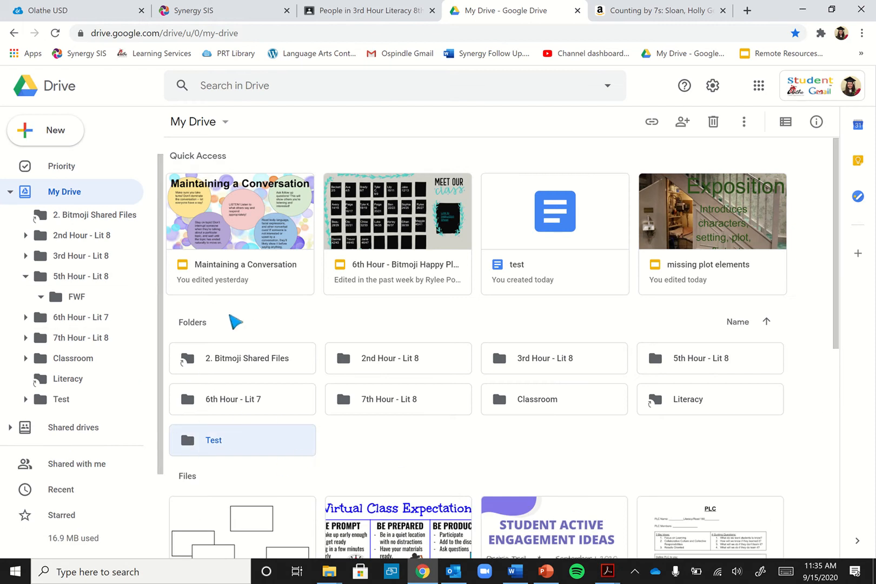
Check the folder tree under My Drive, collapsing and expanding it, and leave it collapsed
scroll(64, 346, "down", 3)
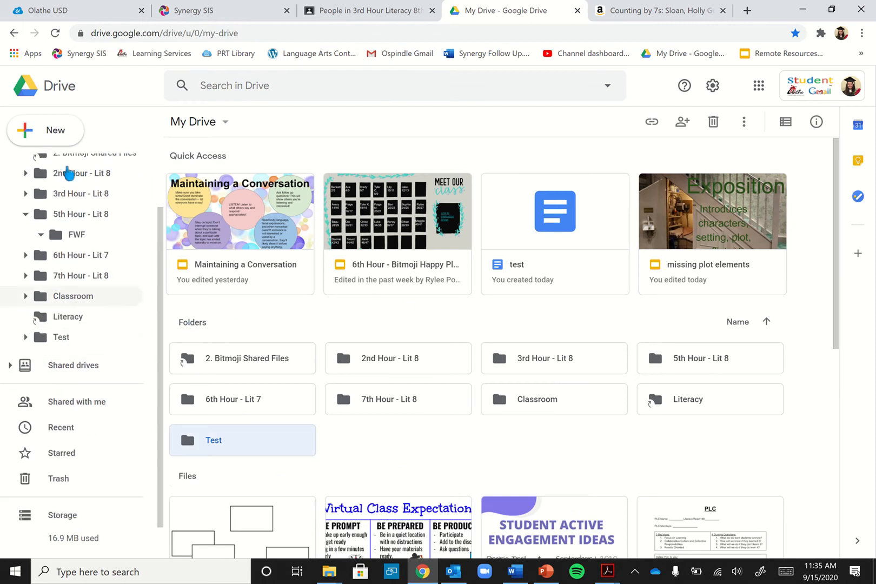
scroll(68, 171, "up", 3)
left_click(9, 192)
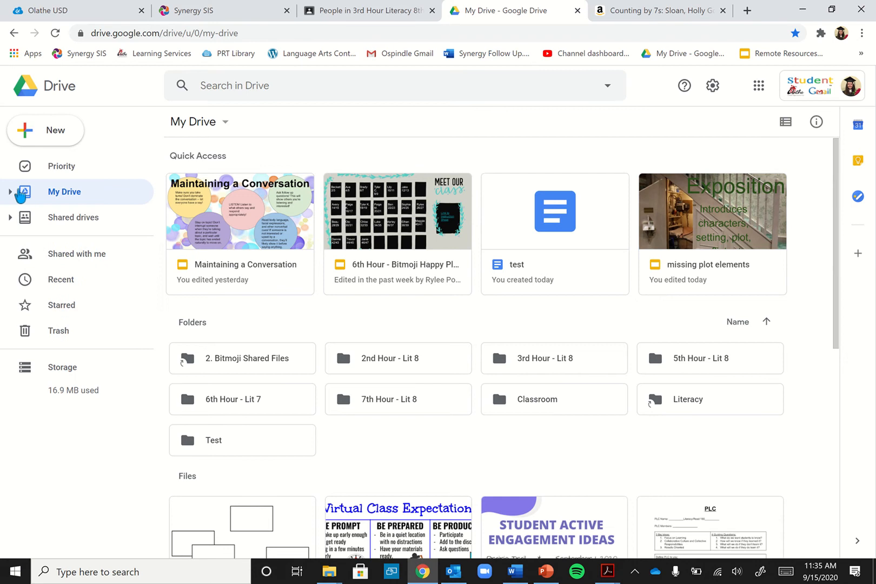
left_click(10, 191)
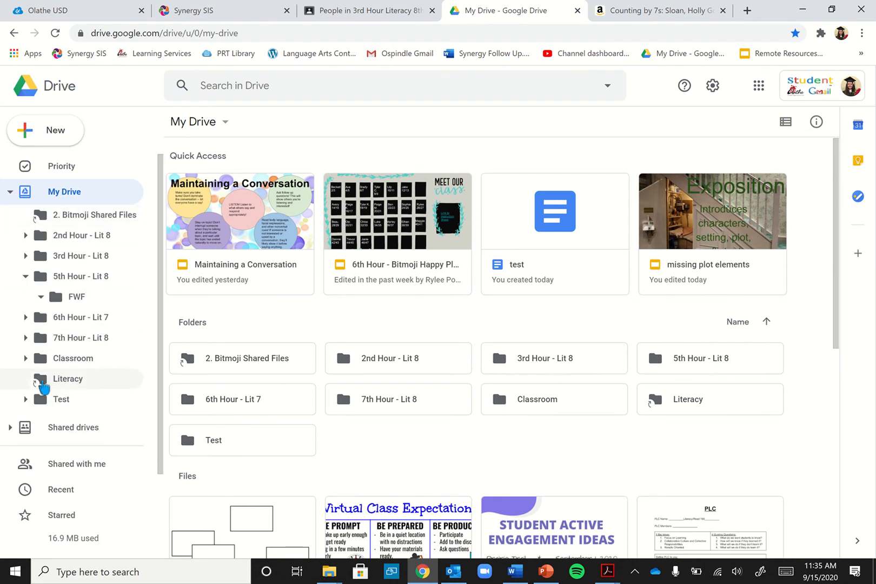
left_click(11, 192)
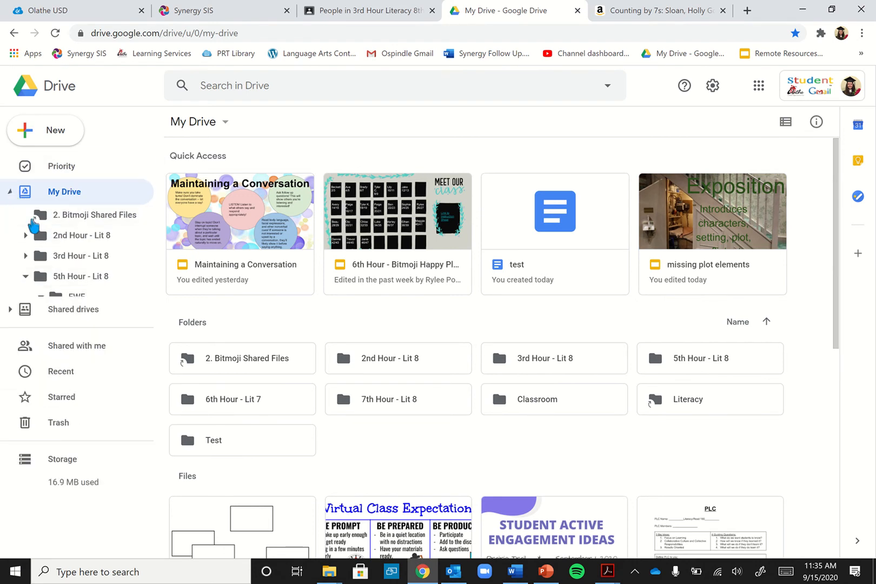
Move the Untitled document from My Drive into the Test folder
scroll(368, 339, "down", 4)
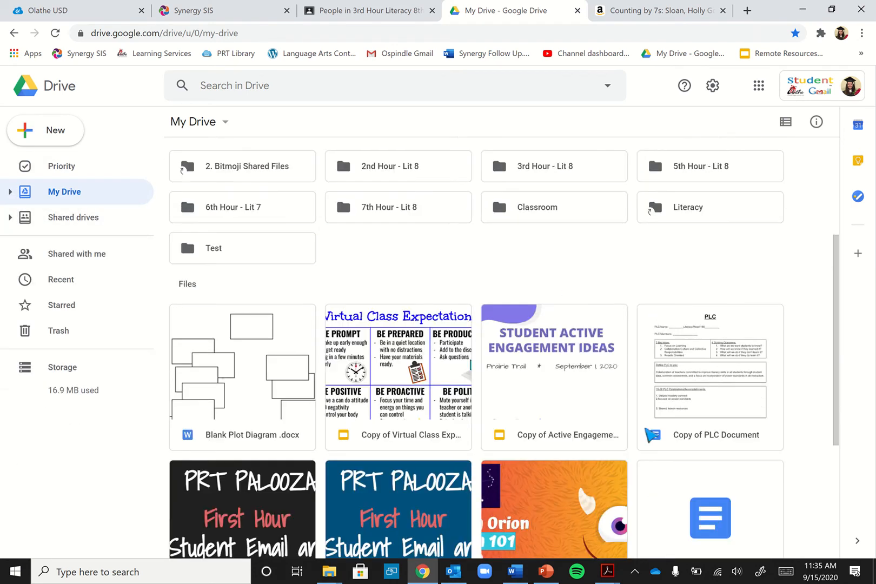
scroll(638, 440, "down", 4)
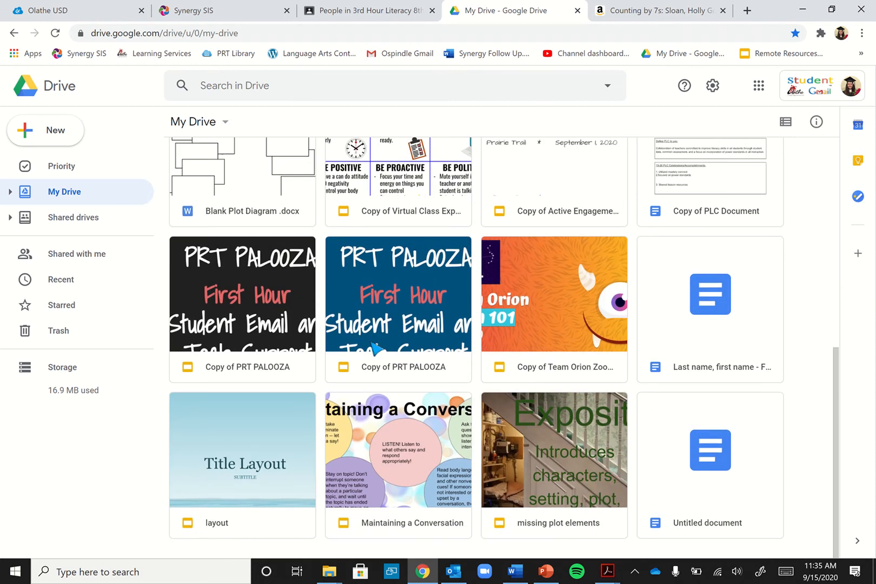
scroll(352, 361, "up", 8)
scroll(431, 303, "down", 6)
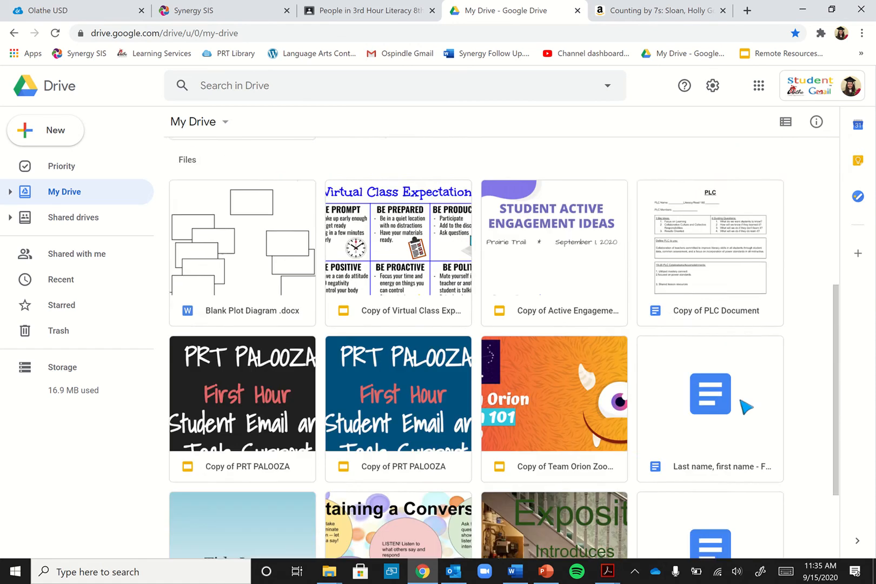
scroll(745, 416, "down", 2)
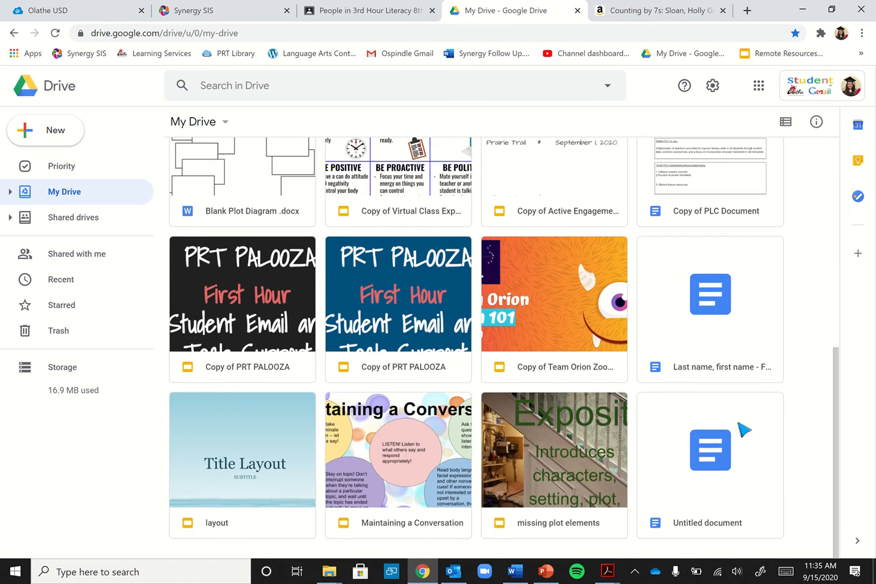
left_click(716, 481)
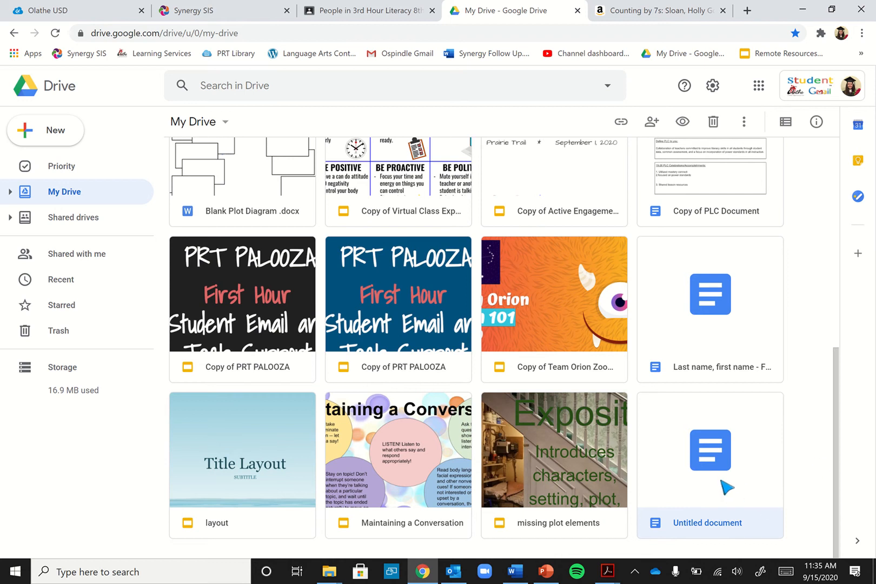
left_click_drag(738, 466, 221, 216)
Open the Test folder to check its contents and return to My Drive
scroll(385, 238, "down", 3)
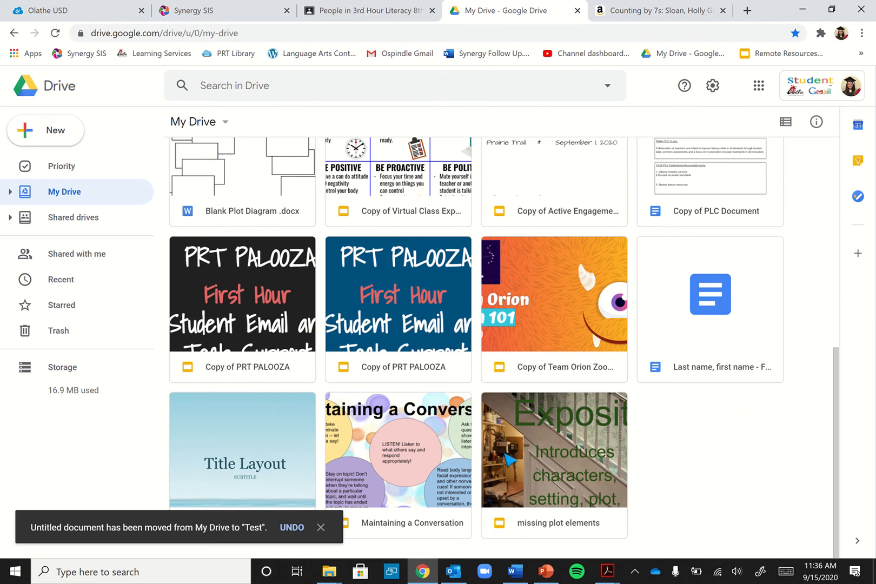
scroll(224, 260, "up", 5)
left_click(221, 283)
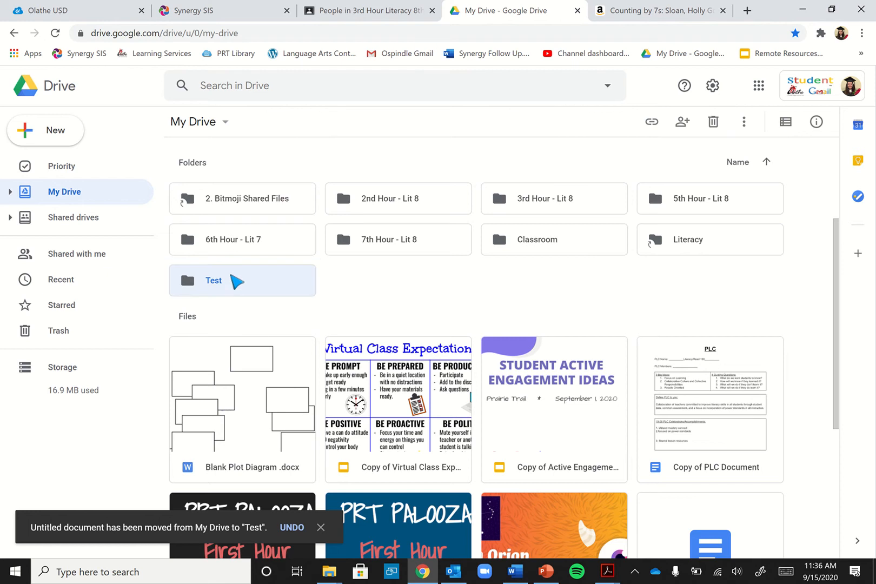
double_click(221, 286)
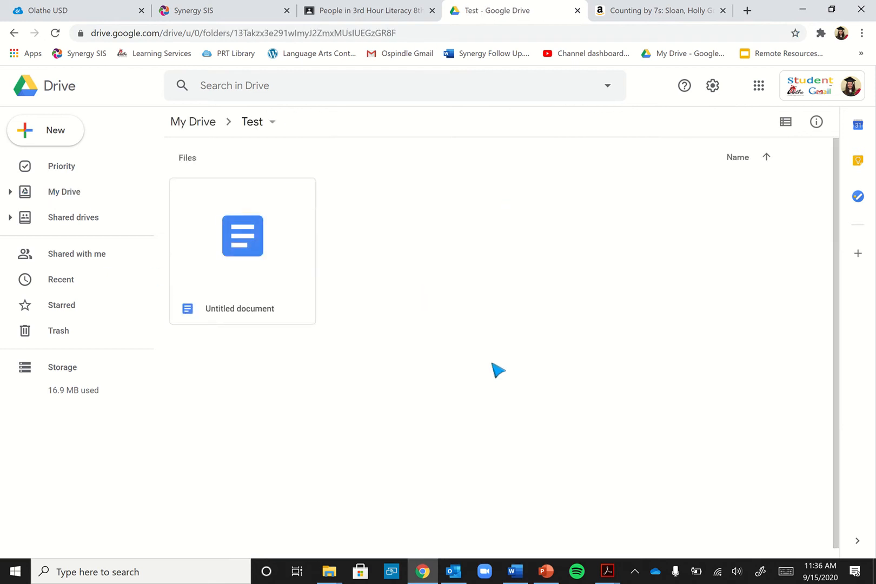
left_click(14, 33)
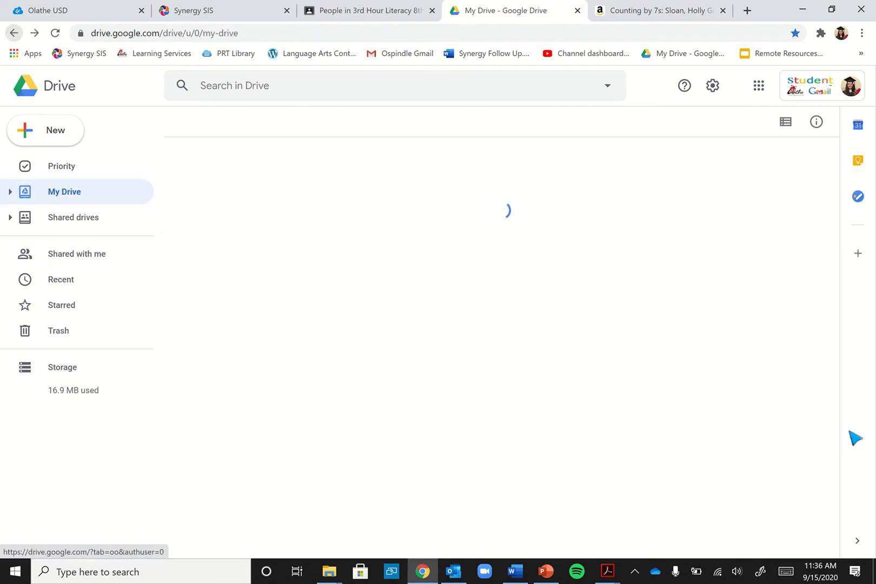
Select the range of files from Blank Plot Diagram .docx through the "Last name, first name" document, and clear the selection
scroll(597, 314, "down", 5)
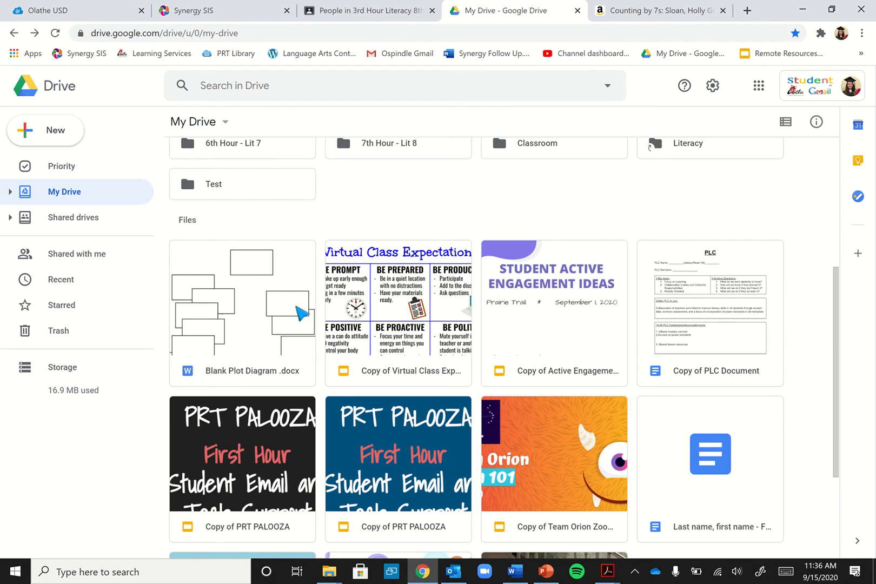
left_click(263, 308)
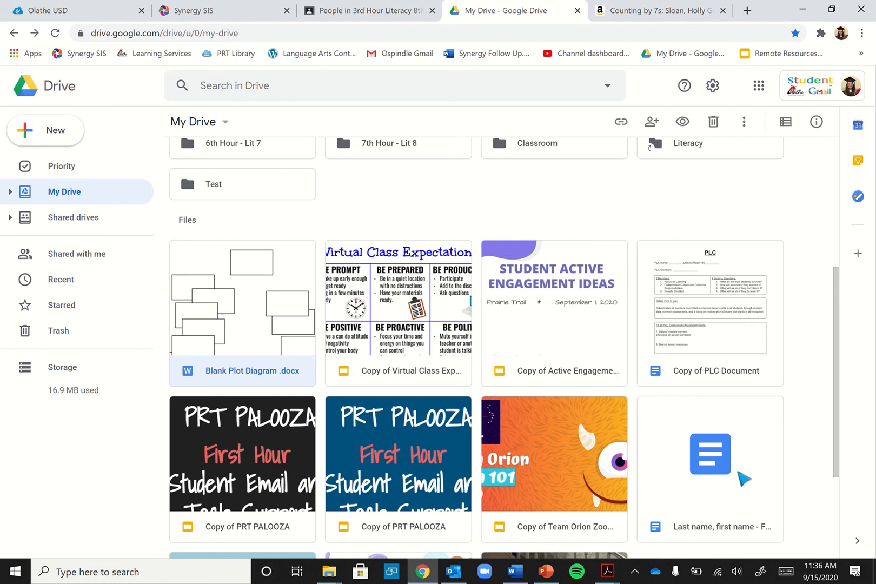
key("alt")
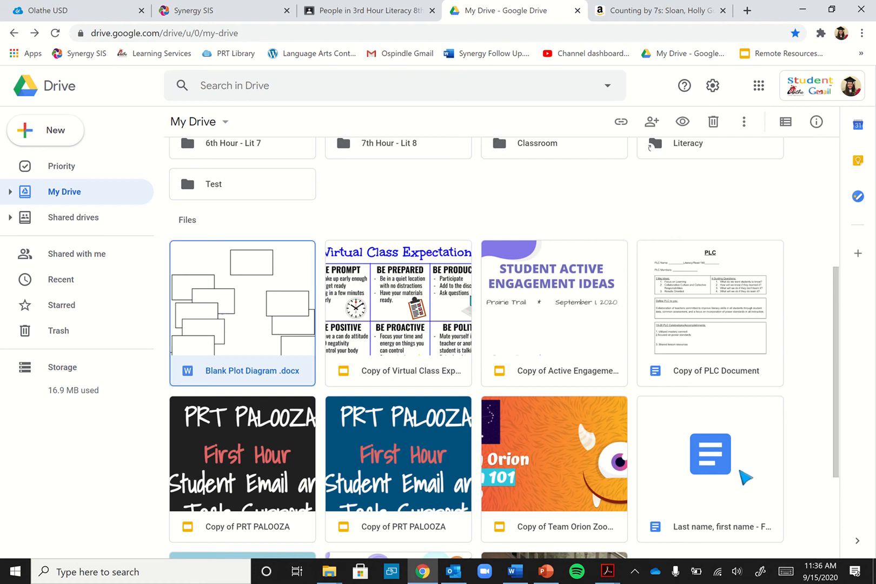
left_click(746, 477, "shift")
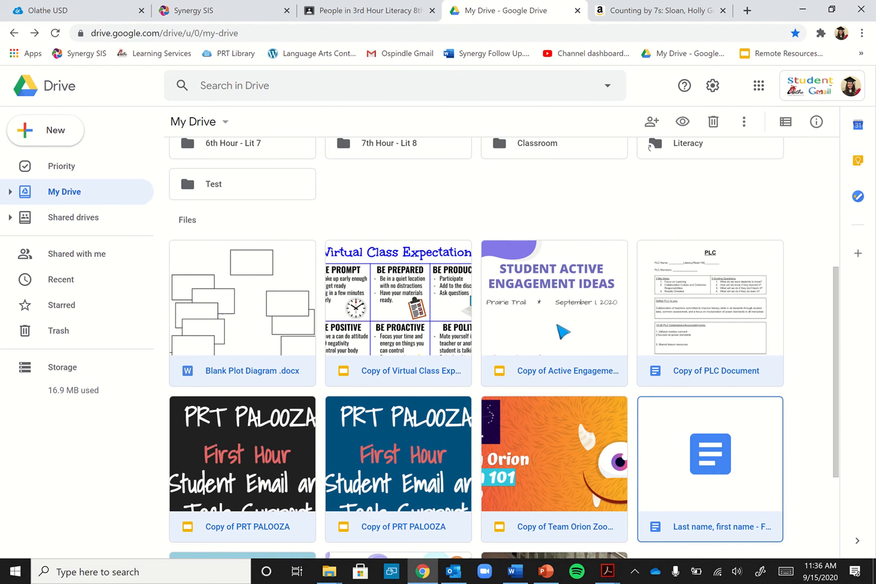
left_click_drag(432, 387, 449, 222)
left_click(449, 222)
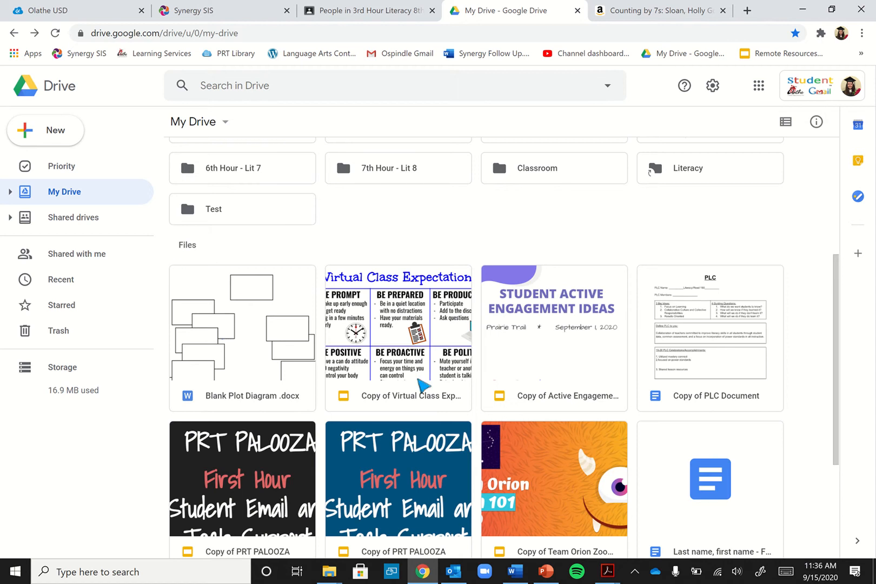
Enclose the first two rows of My Drive files in a selection box and deselect them
left_click_drag(789, 513, 111, 252)
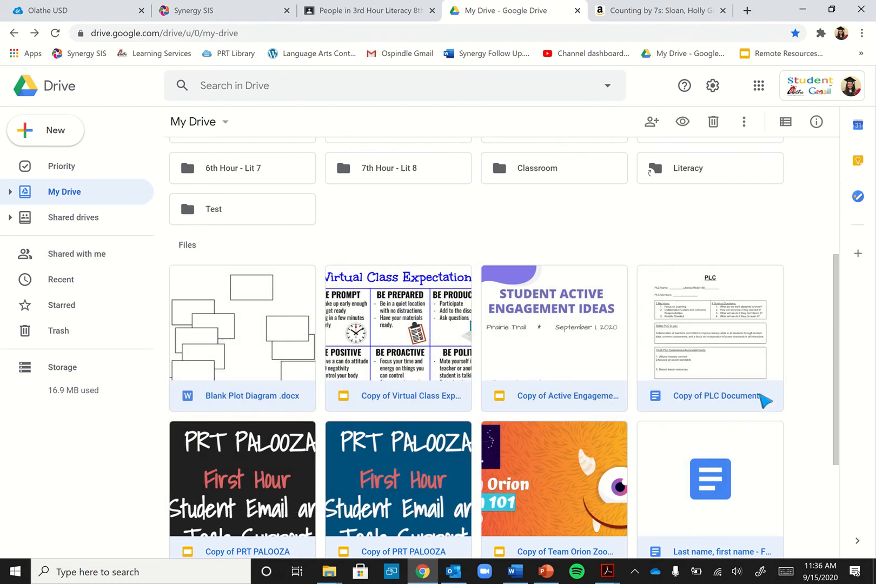
left_click(809, 424)
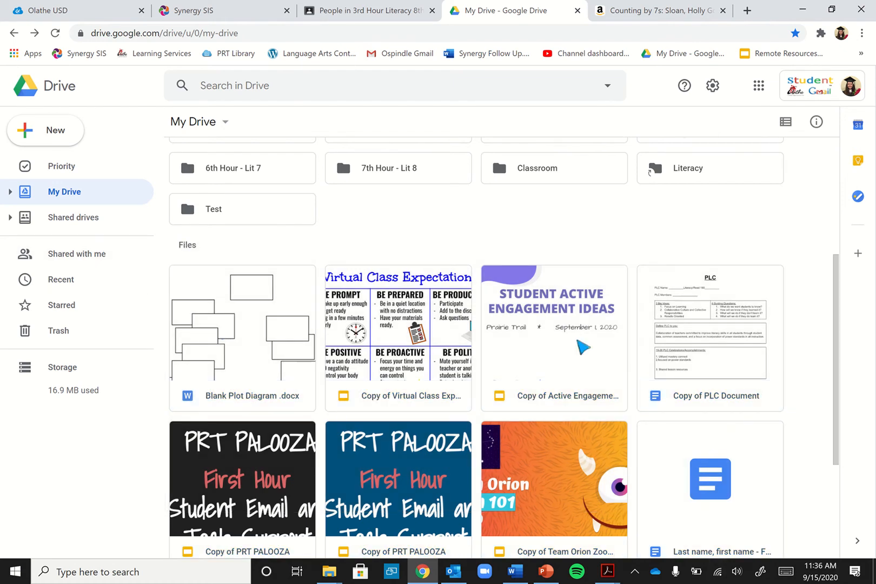
scroll(581, 346, "down", 3)
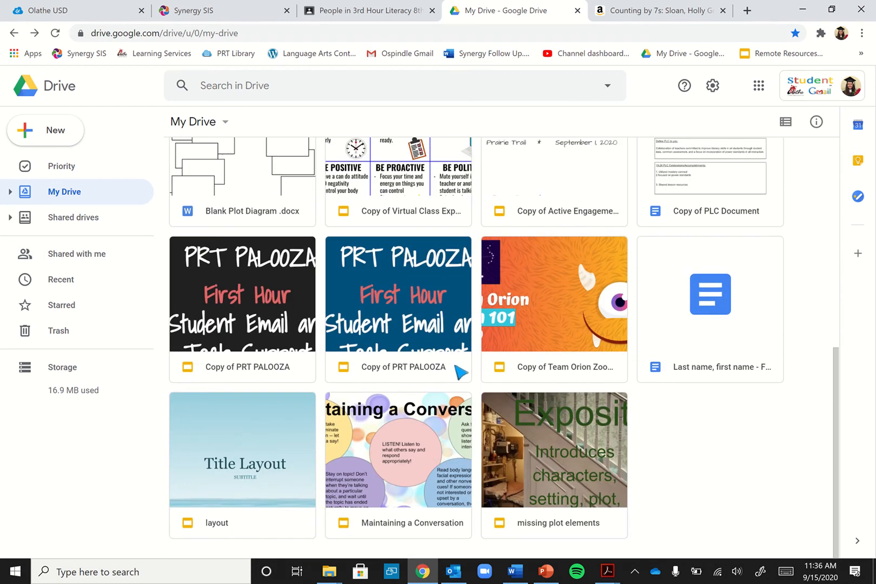
scroll(461, 372, "up", 6)
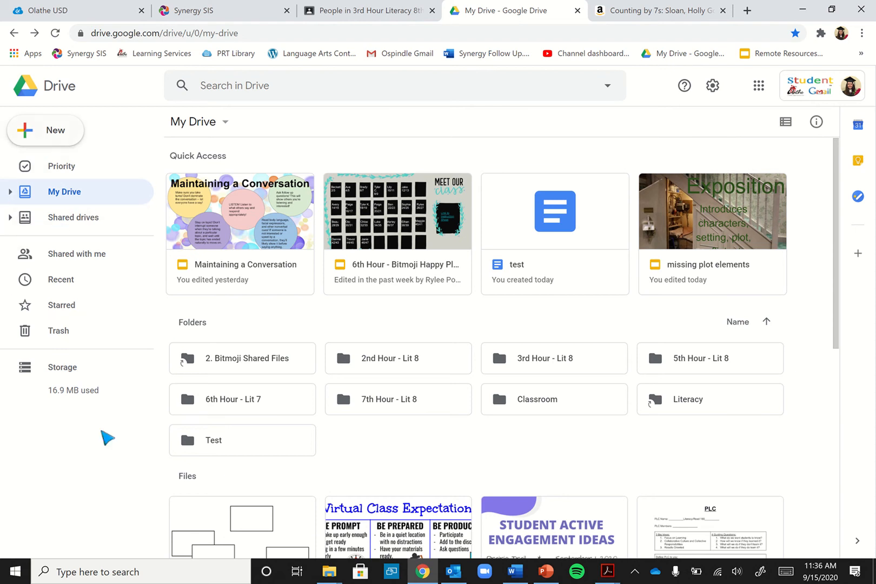
View the Shared drives area, dismissing its introduction, and show the files under Shared with me
left_click(49, 219)
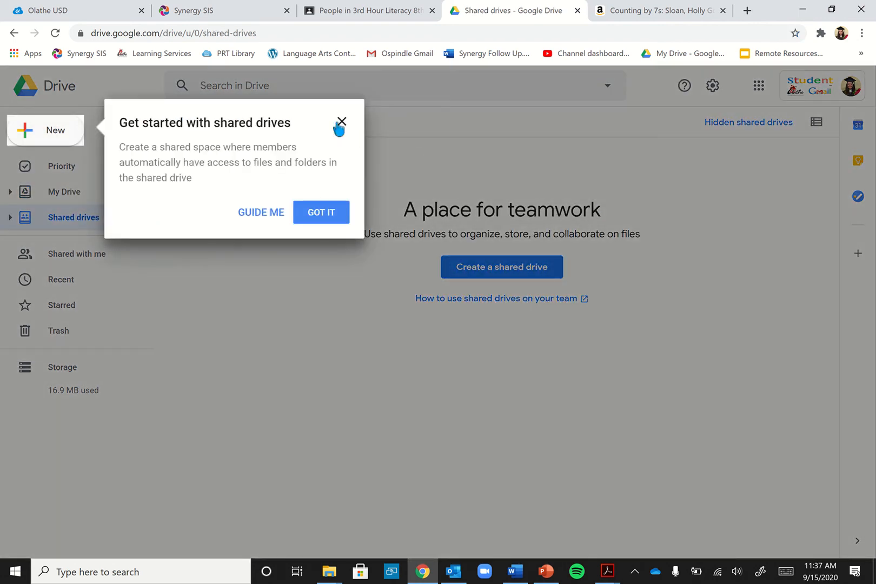
left_click(340, 122)
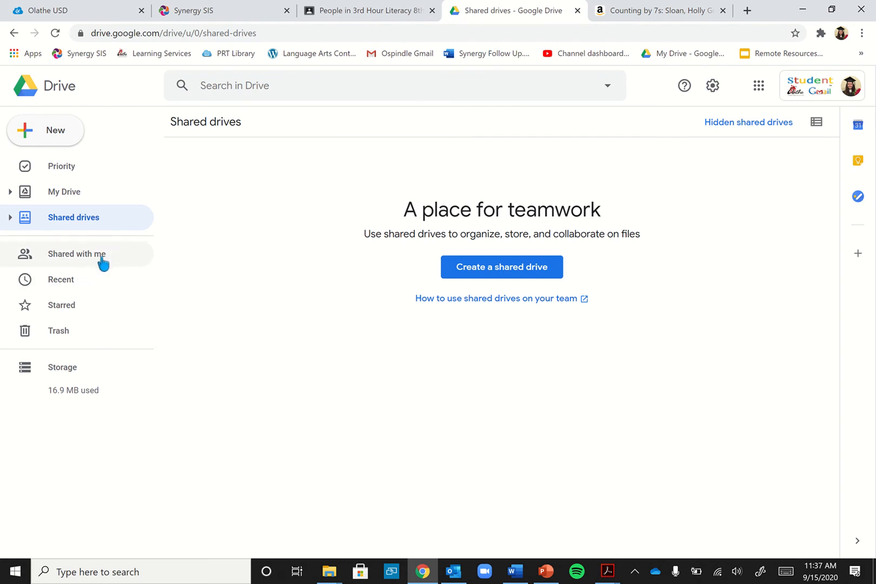
left_click(83, 260)
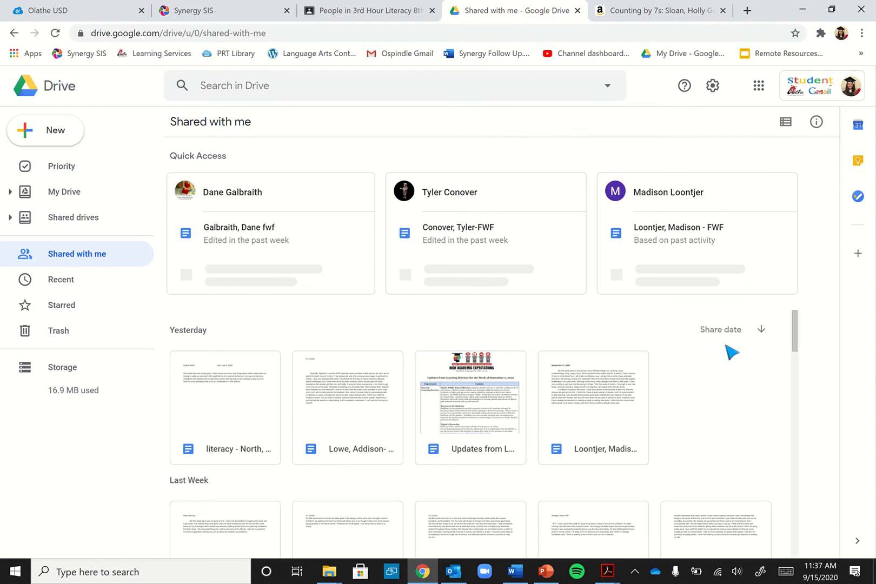
Look through the files listed under Shared with me and return to the start of the list
scroll(348, 504, "down", 20)
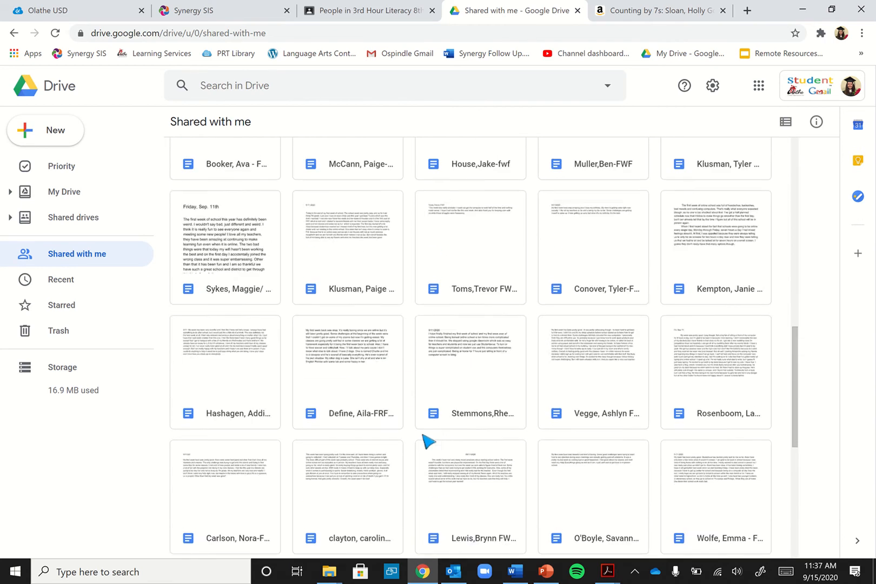
scroll(393, 499, "up", 20)
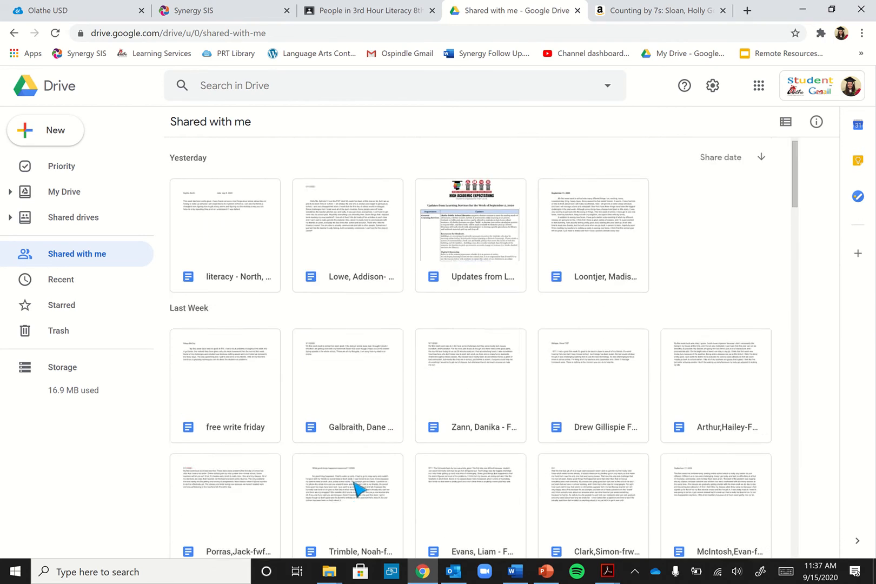
scroll(335, 346, "down", 5)
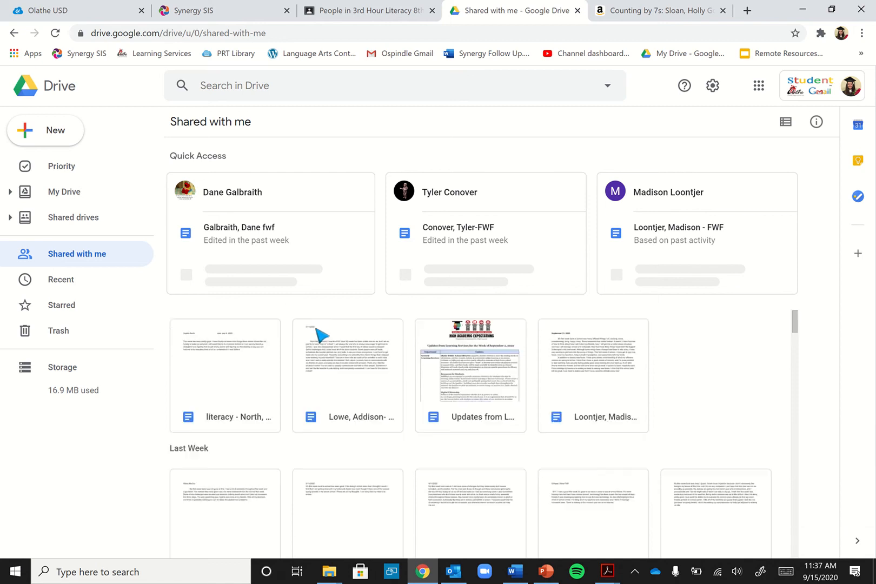
scroll(299, 420, "up", 5)
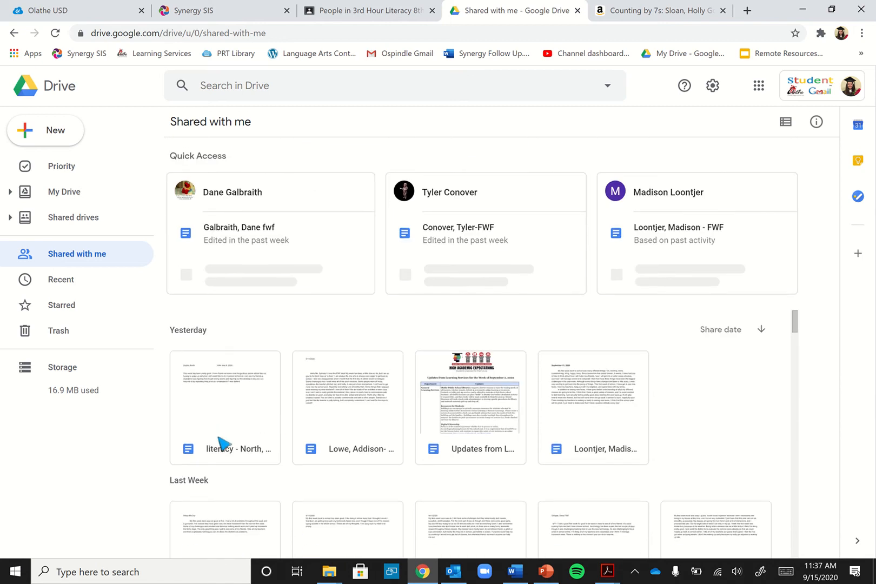
Carry the first Yesterday document over the My Drive folders and back, and select all four Yesterday documents and clear the selection
left_click_drag(221, 445, 68, 328)
left_click_drag(82, 324, 221, 400)
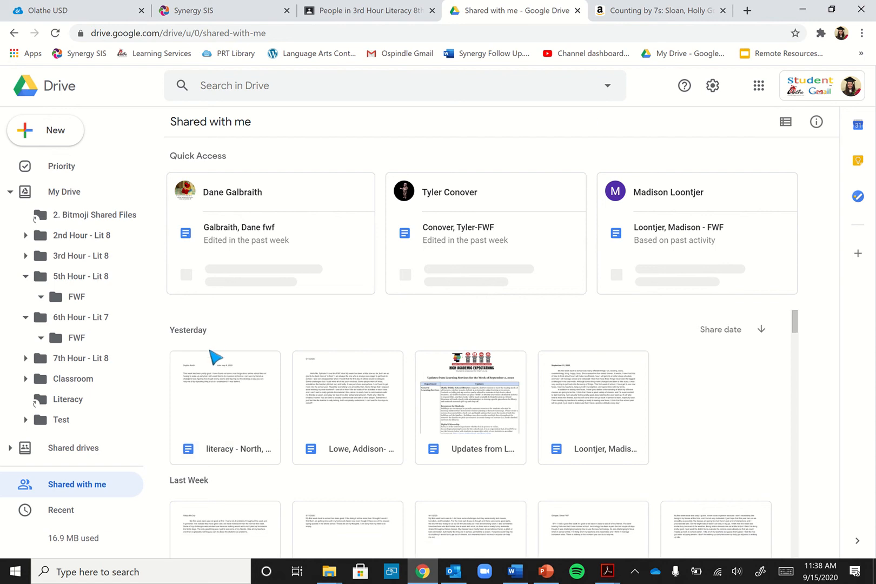
left_click(197, 399)
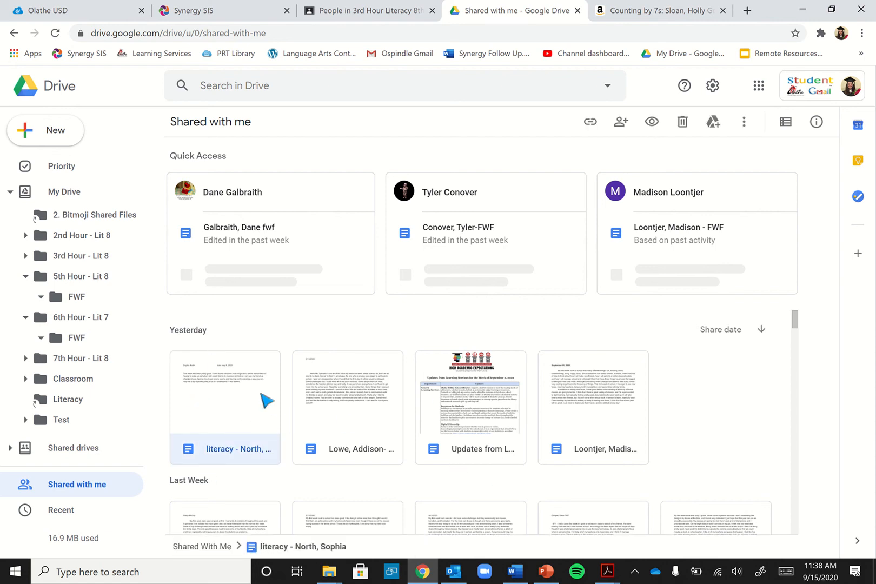
left_click(598, 426, "shift")
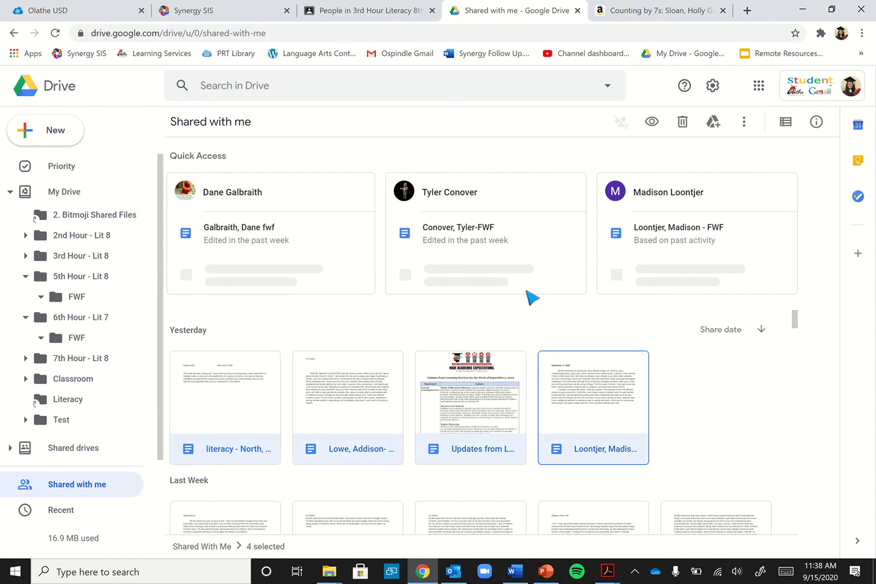
left_click(476, 324)
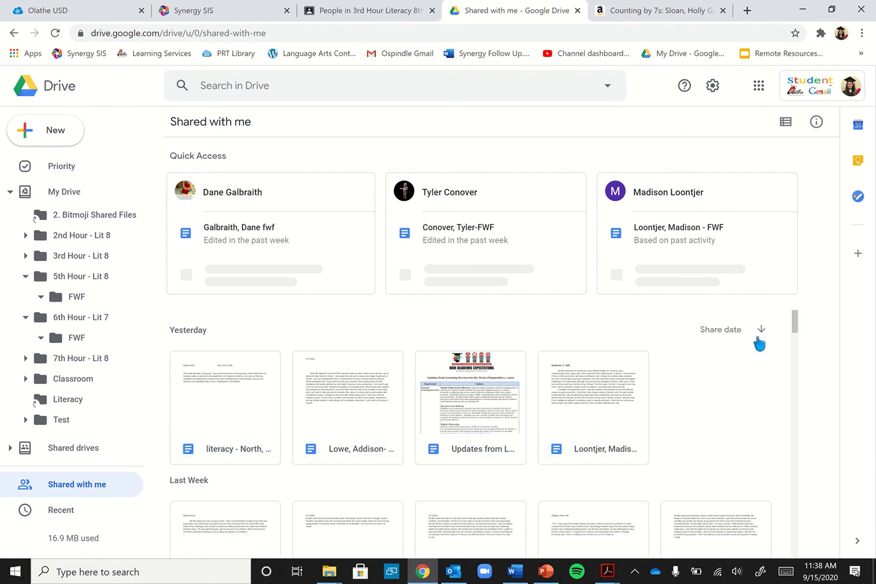
Select the Last Week range from the fifth document of the first row through the second document of the third row, and deselect it
scroll(746, 331, "down", 6)
scroll(740, 288, "up", 1)
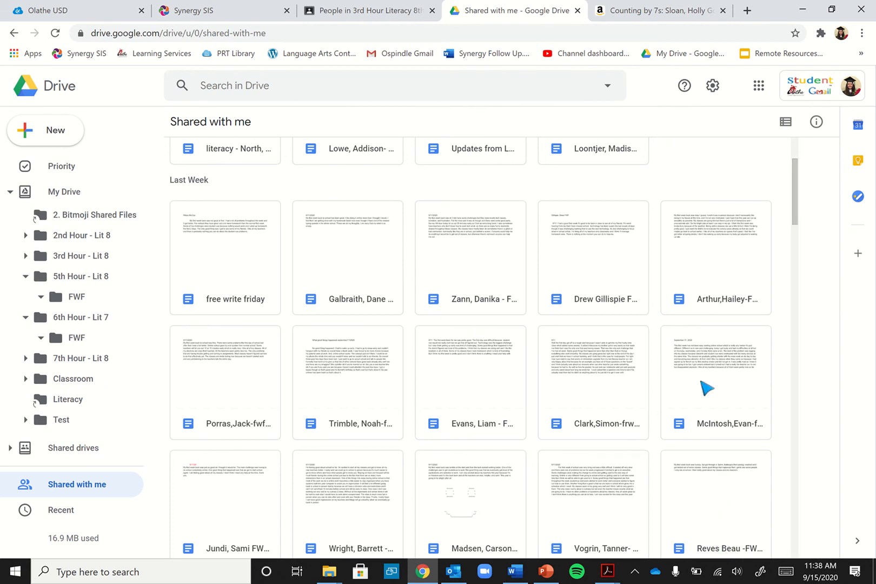
left_click(736, 281)
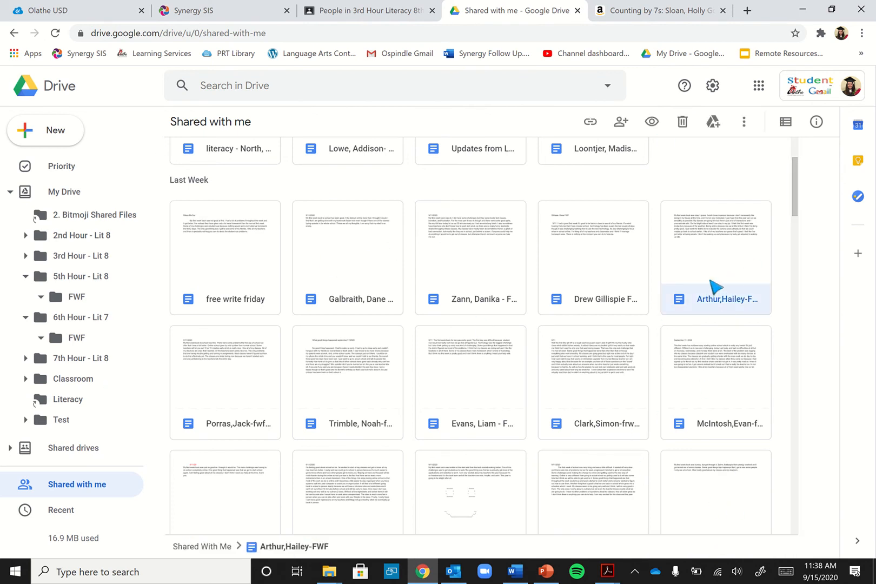
left_click(330, 489)
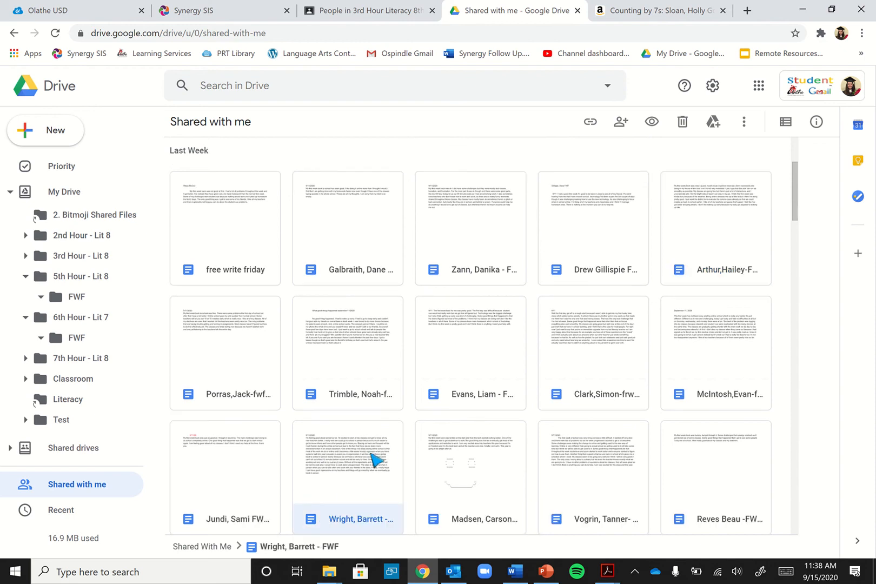
left_click(738, 220)
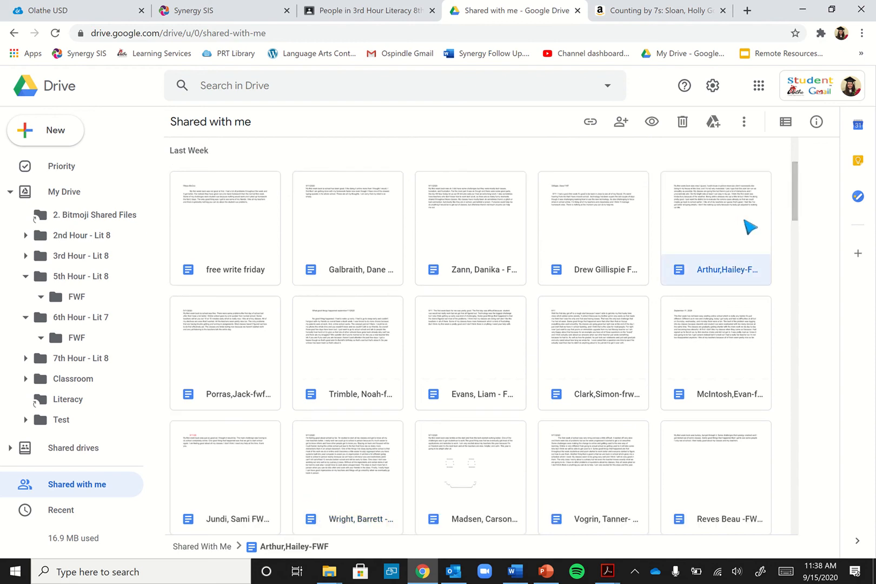
left_click(385, 516, "shift")
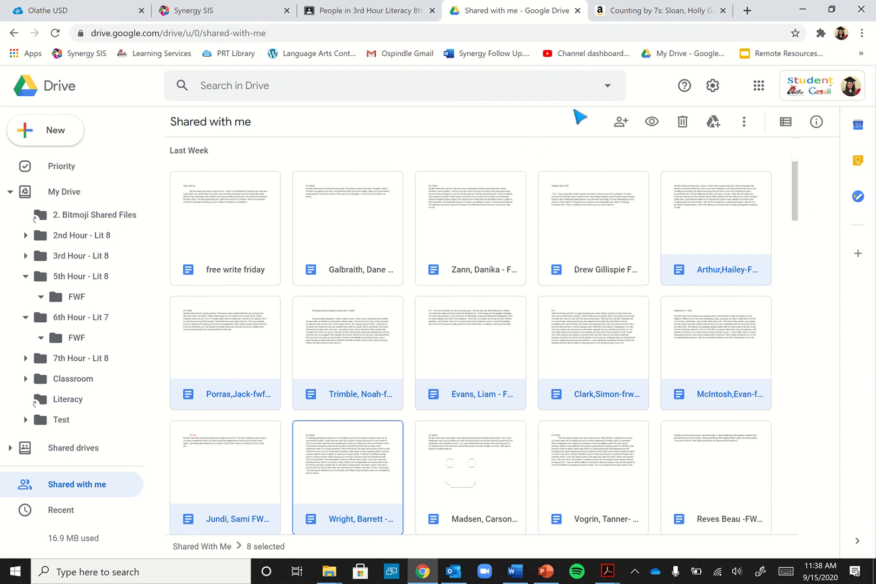
left_click(594, 143)
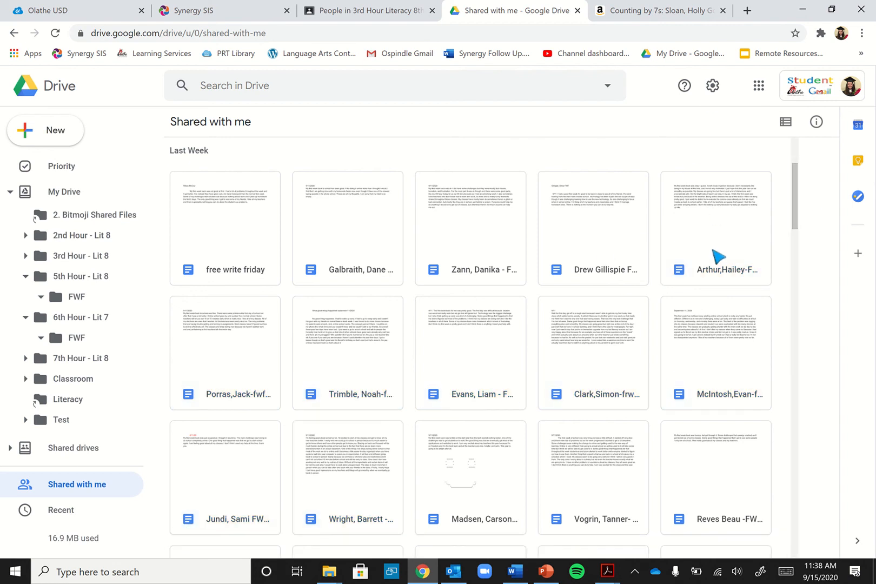
Open the Test folder from My Drive and view the options for creating new items, closing them without choosing any
scroll(547, 369, "up", 6)
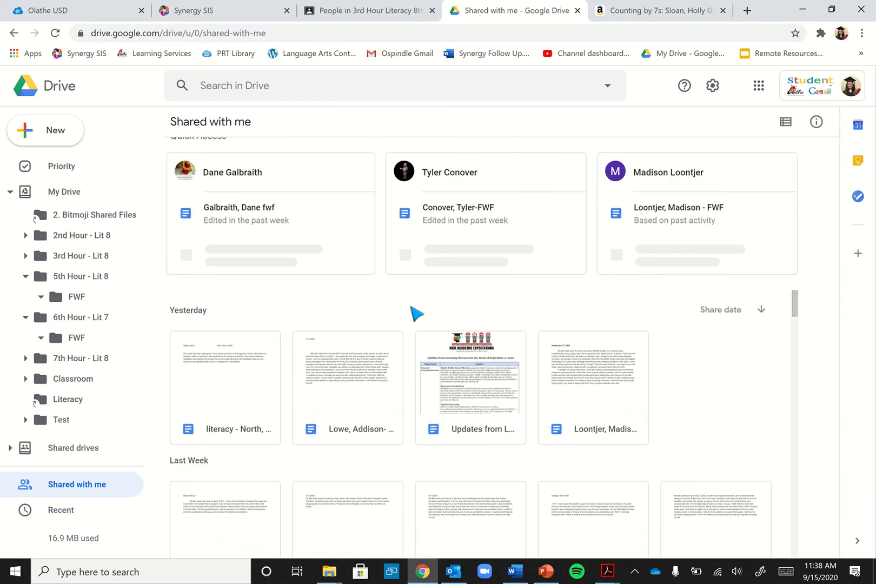
left_click(77, 194)
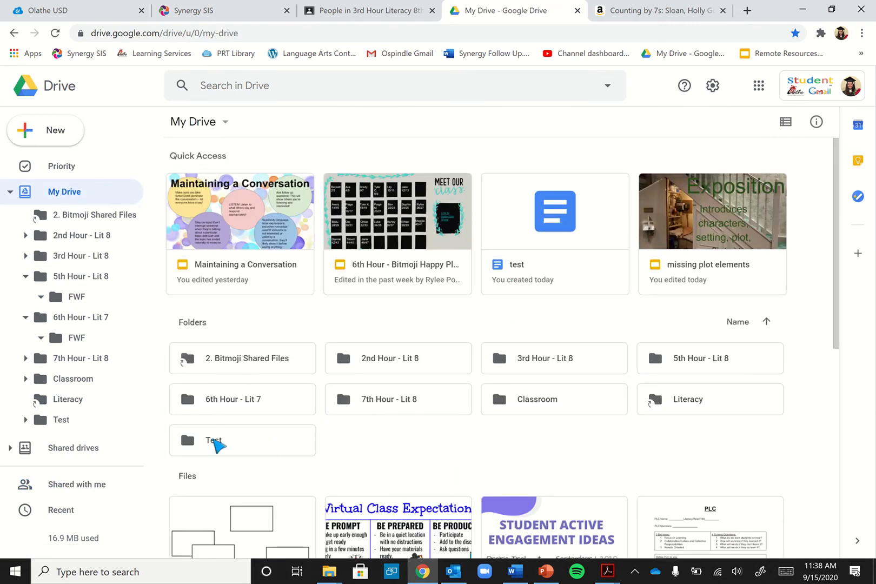
double_click(215, 449)
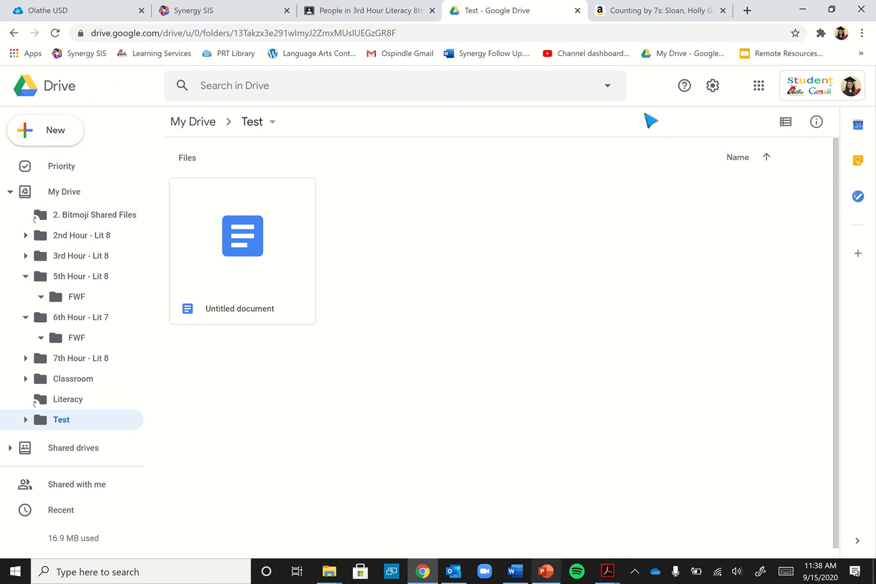
left_click(40, 136)
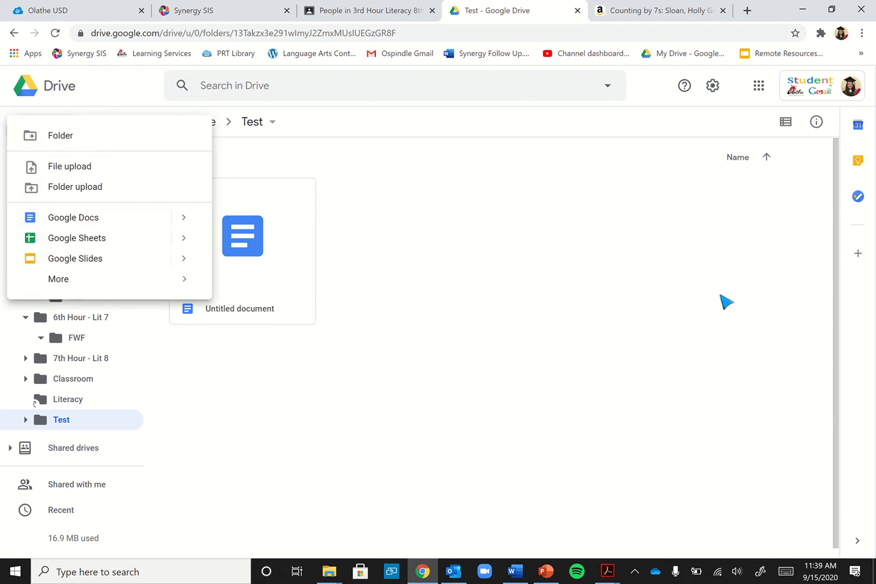
left_click(446, 379)
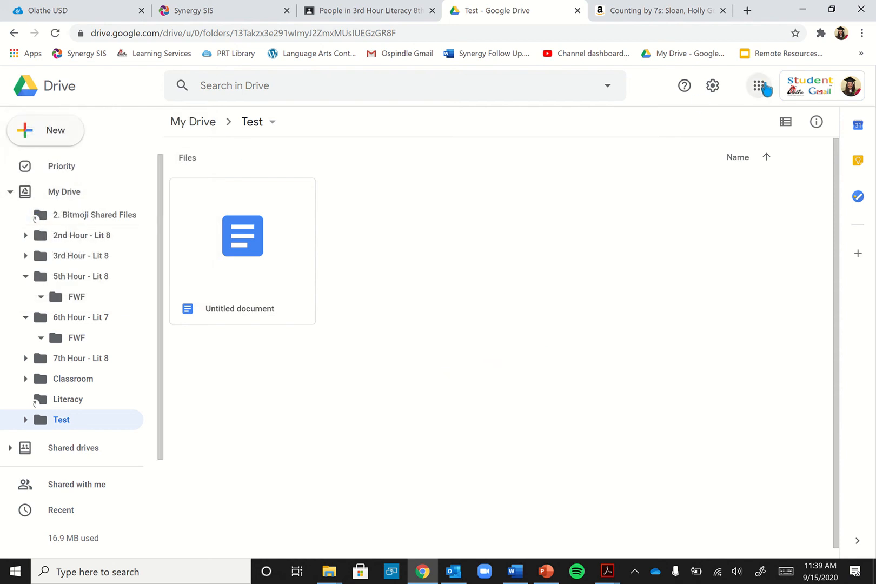
Show the list of Google apps in a new browser tab and return to the Test folder in Drive
left_click(747, 11)
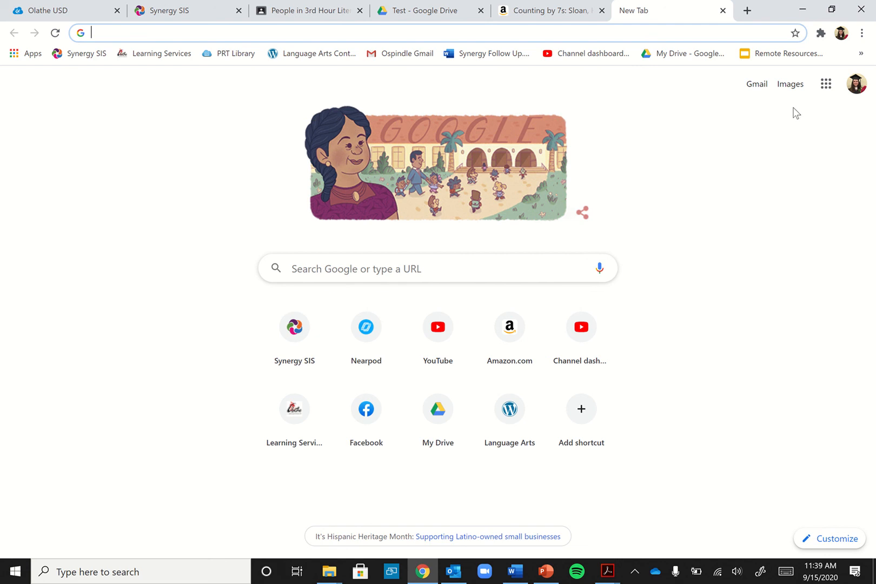
left_click(824, 92)
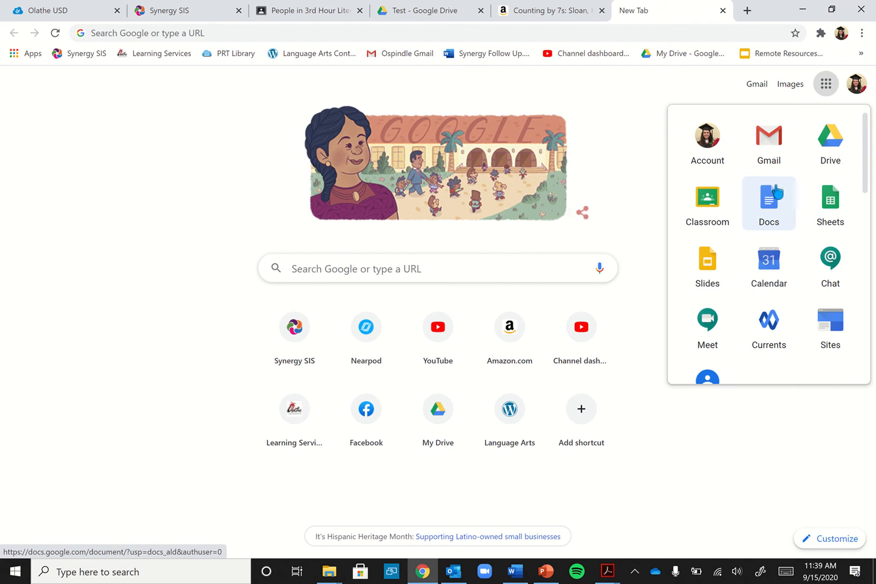
left_click(425, 16)
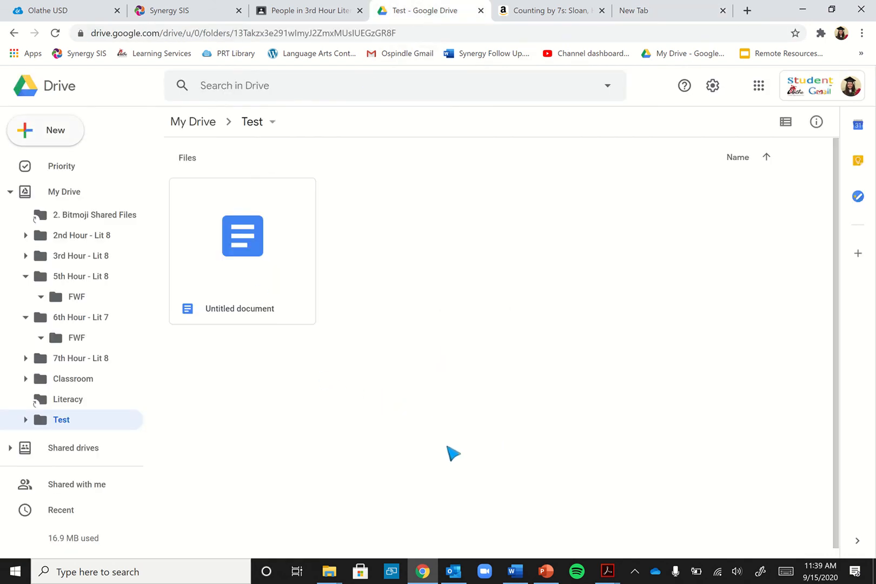
Reopen the Test folder from My Drive and create a new Google Docs document inside it
left_click(61, 201)
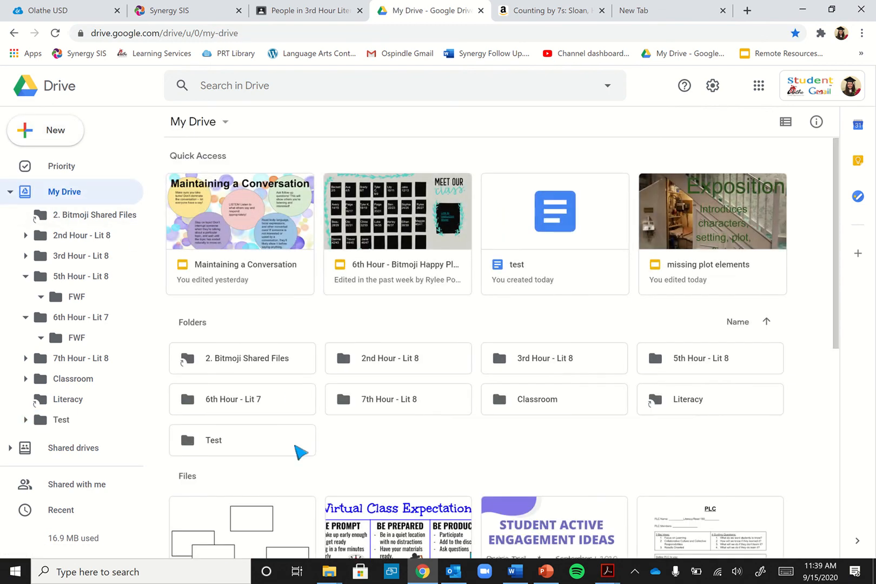
double_click(235, 446)
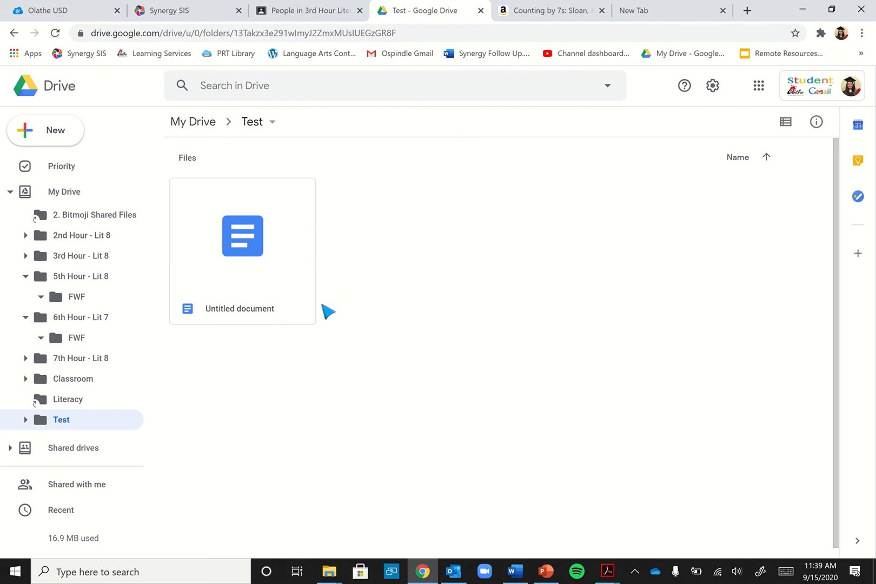
left_click(53, 131)
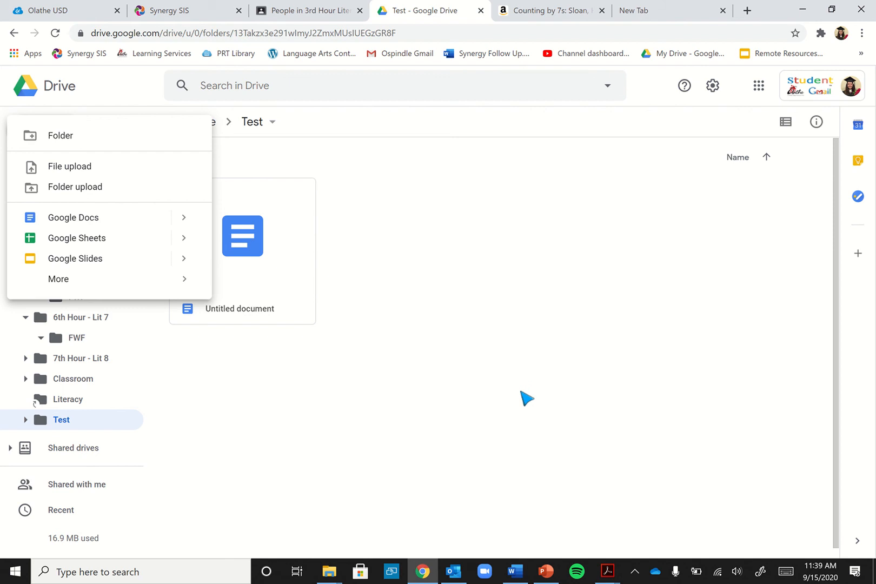
left_click(104, 218)
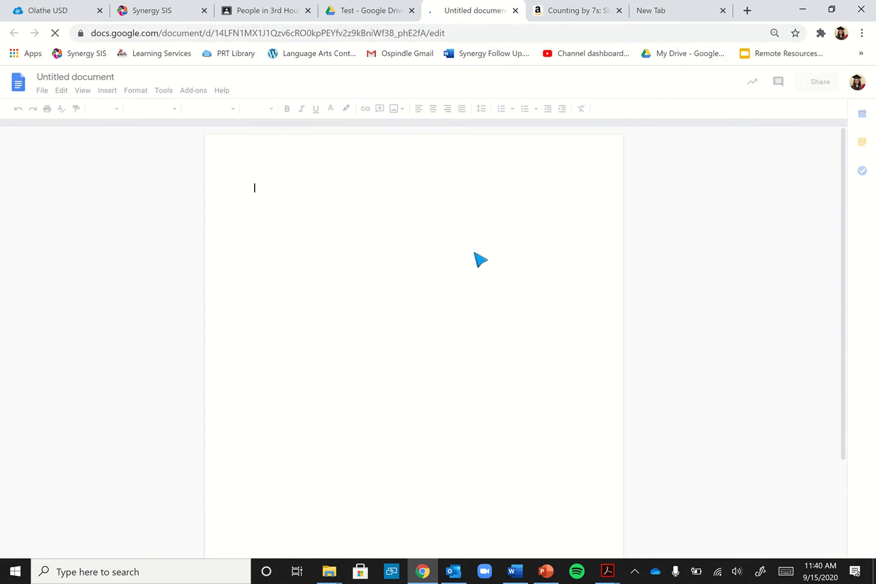
Review the options for creating new items in the Test folder and return to the untitled document
left_click(361, 9)
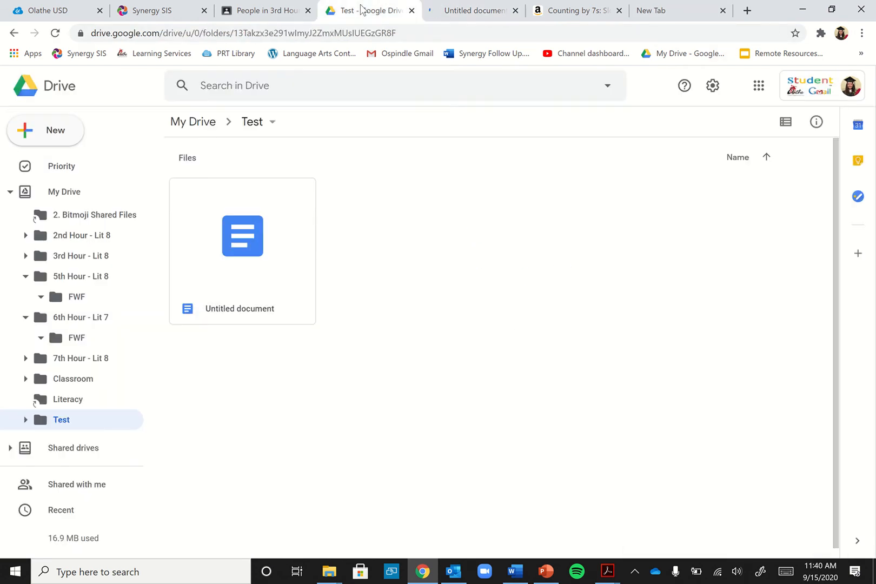
left_click(52, 135)
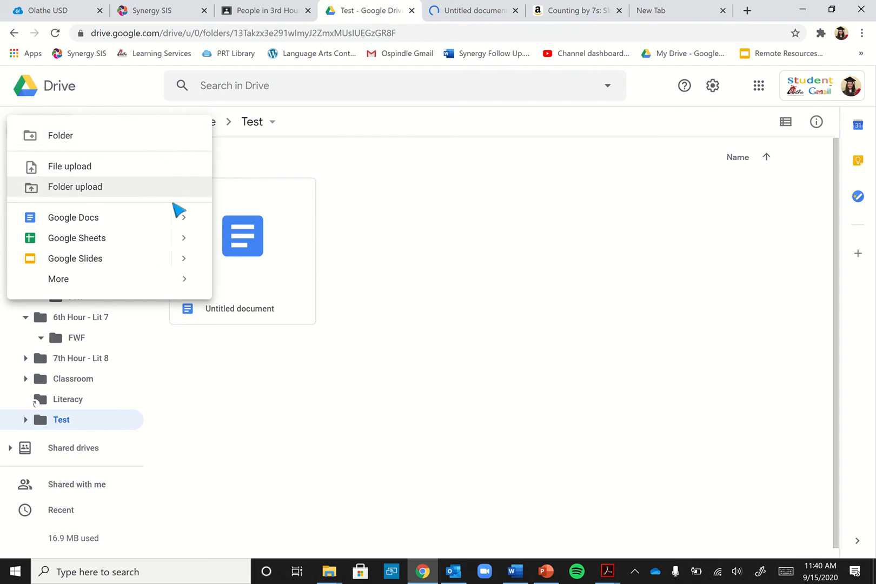
left_click(649, 184)
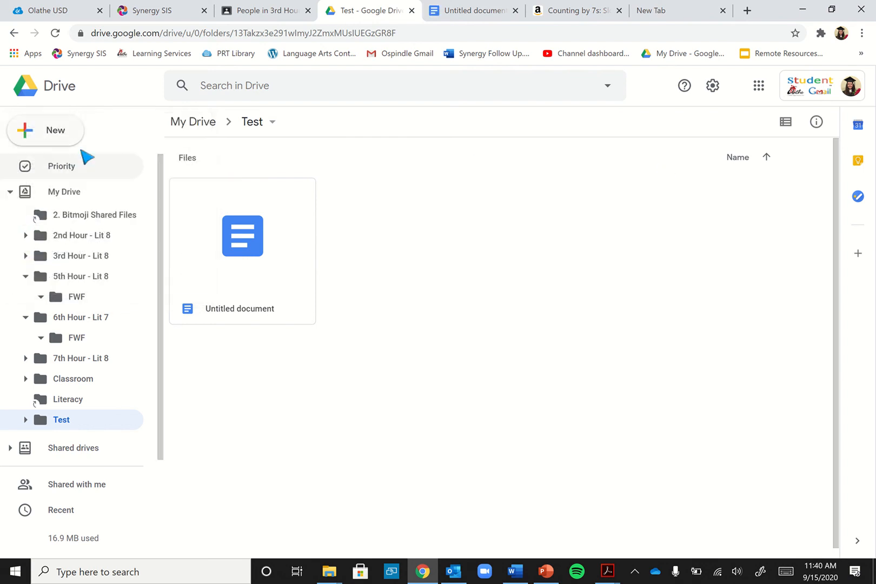
left_click(80, 127)
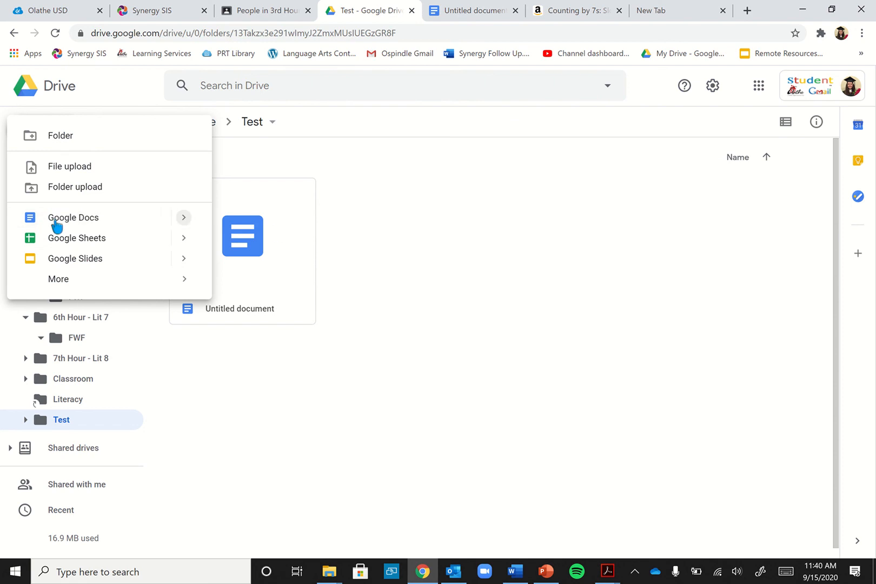
left_click(470, 11)
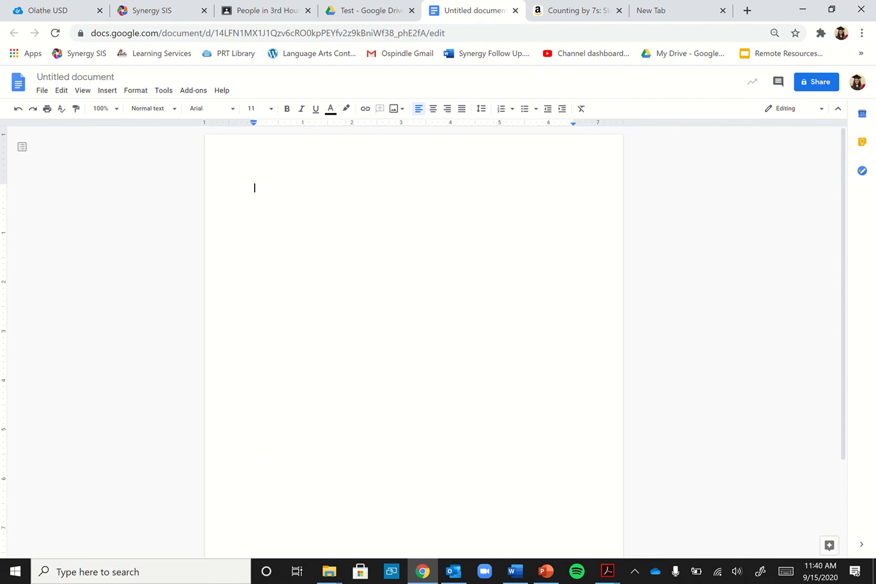
Rename the untitled document with the author's name followed by "- Essay over American History 1899"
left_click(93, 78)
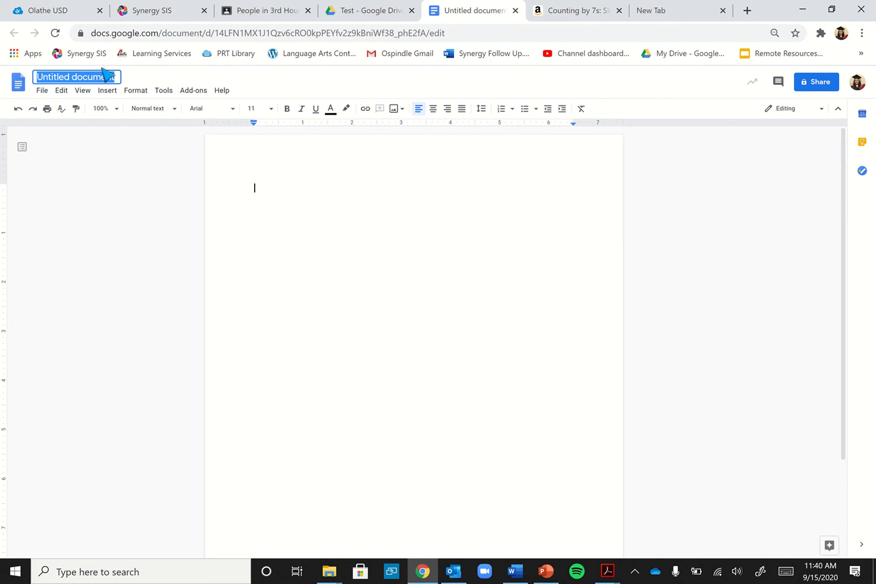
type("Ms. Spindler")
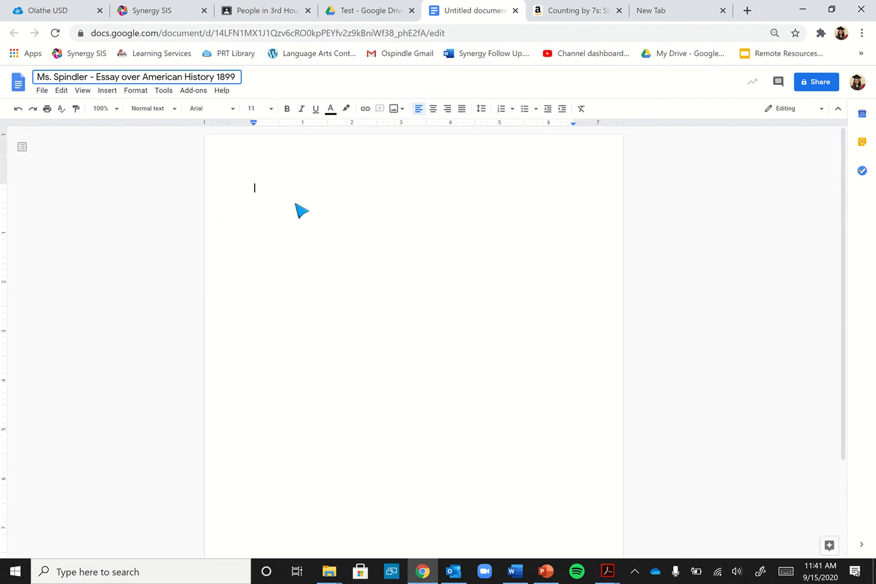
key("Return")
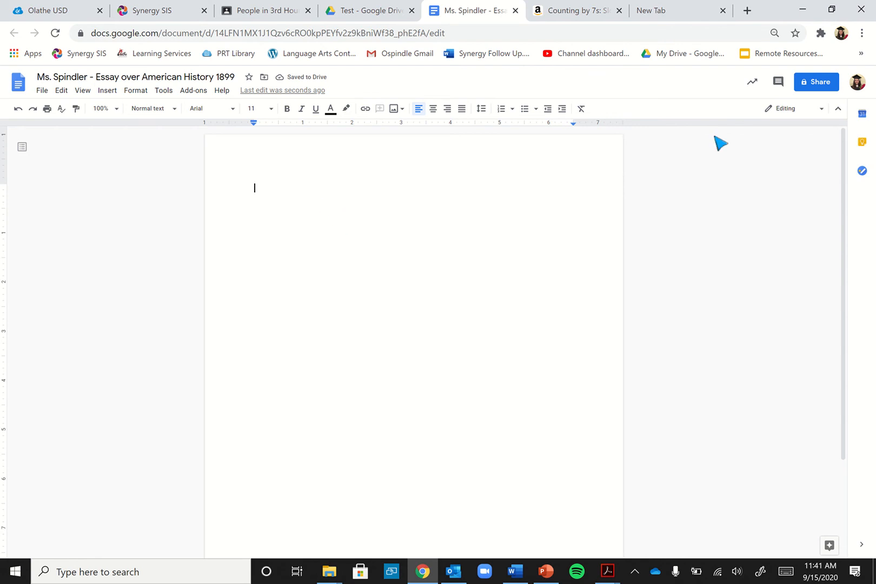
Show the list of Google apps in the new browser tab and return to the essay document
left_click(701, 12)
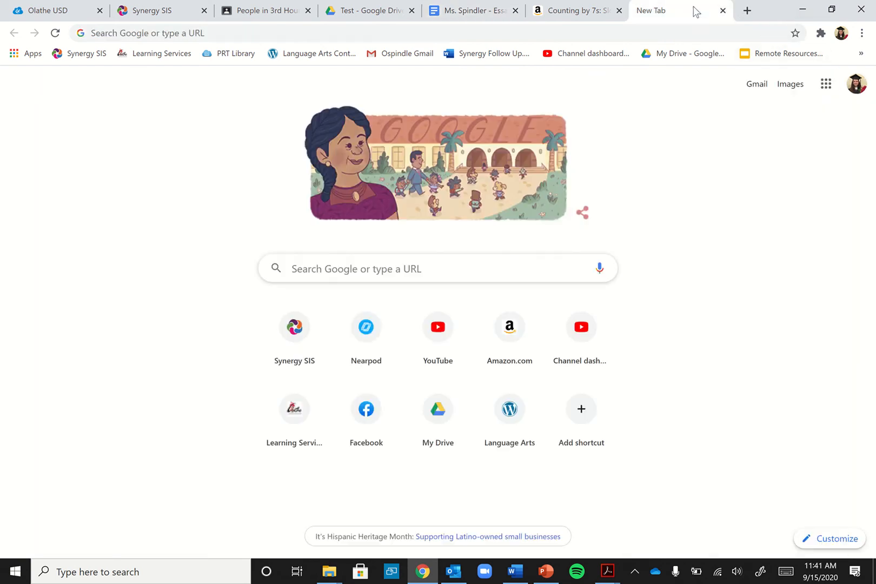
left_click(825, 84)
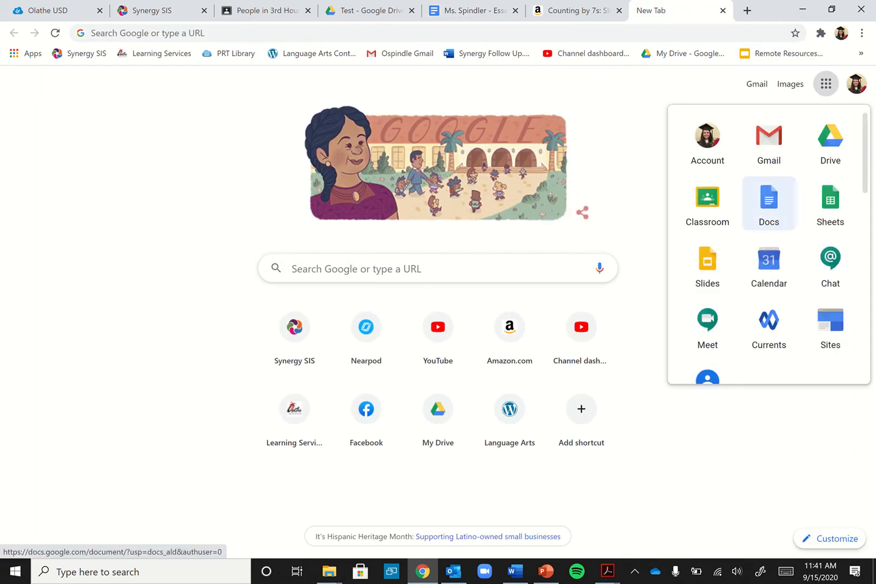
left_click(473, 16)
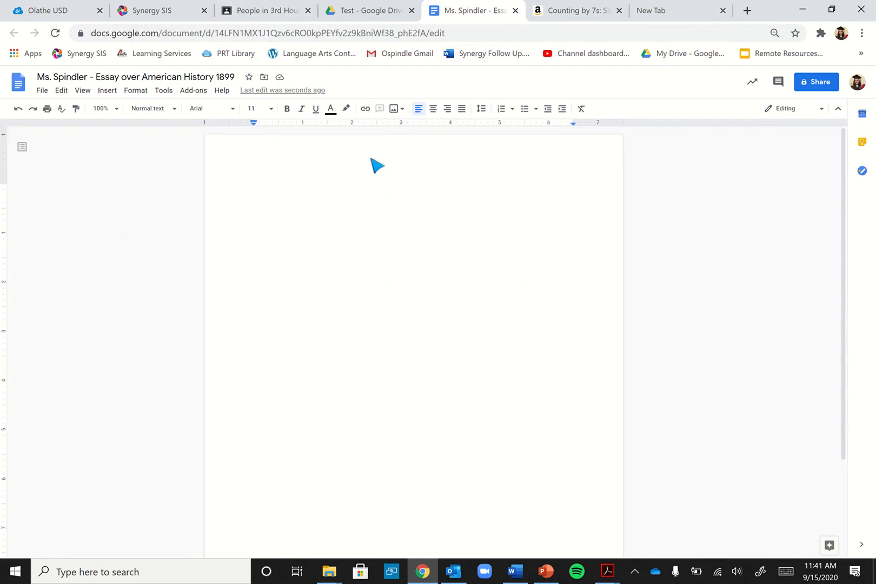
Open the essay's move options and look through the folders and files in My Drive
left_click(264, 79)
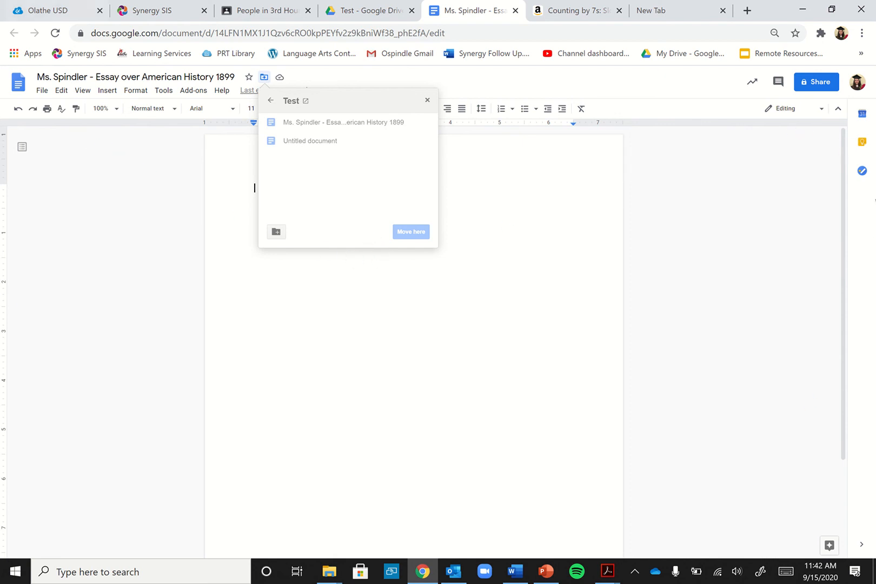
left_click(270, 101)
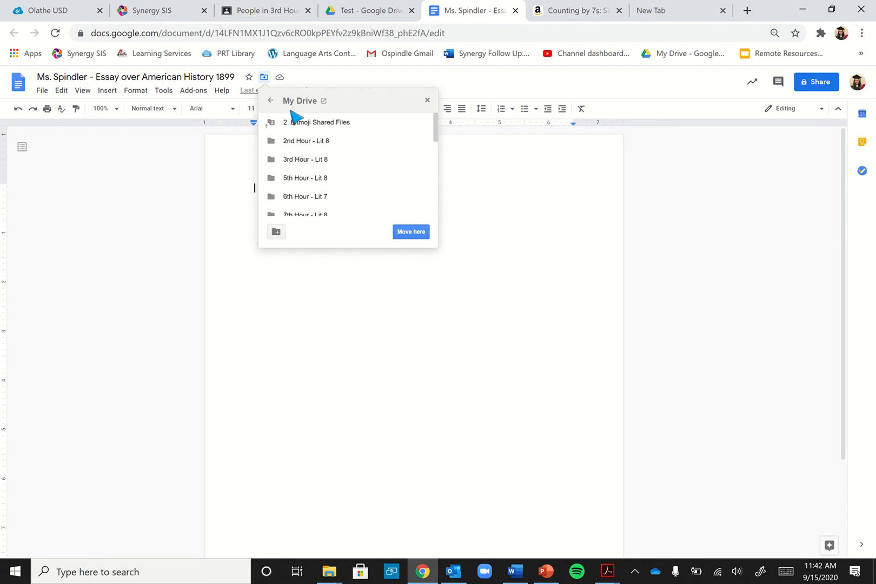
left_click(264, 79)
left_click(264, 79)
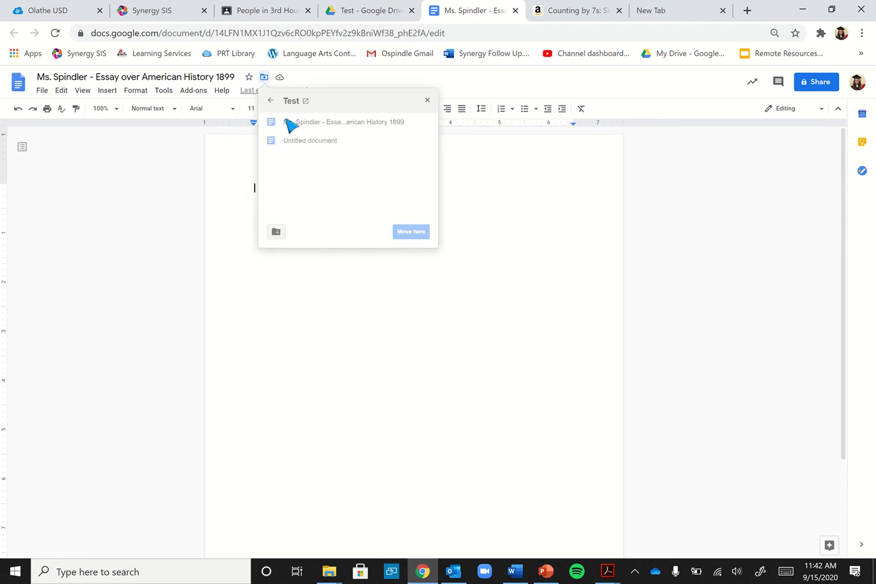
left_click(271, 101)
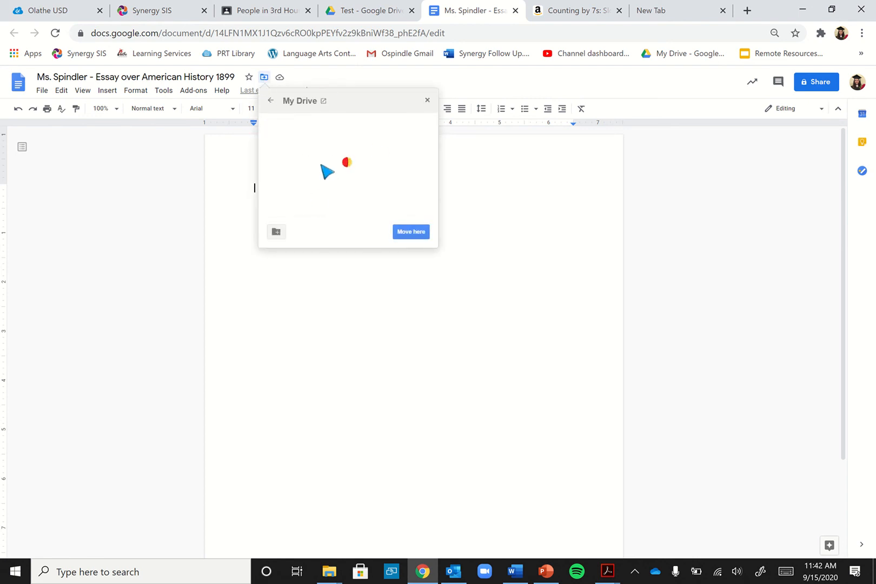
scroll(333, 178, "down", 5)
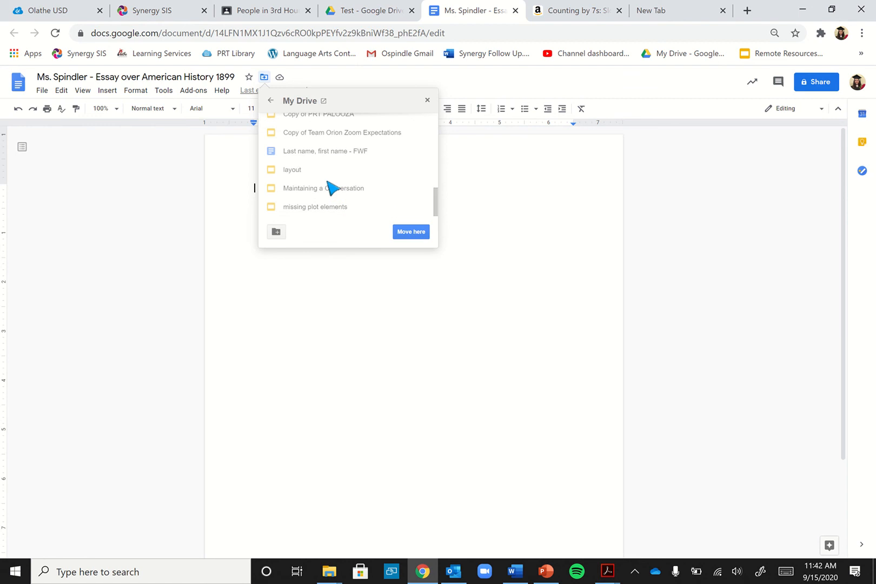
scroll(332, 190, "up", 5)
Browse to the FWF folder inside 2nd Hour - Lit 8 as a possible destination, and close the move options without moving the essay
left_click(329, 143)
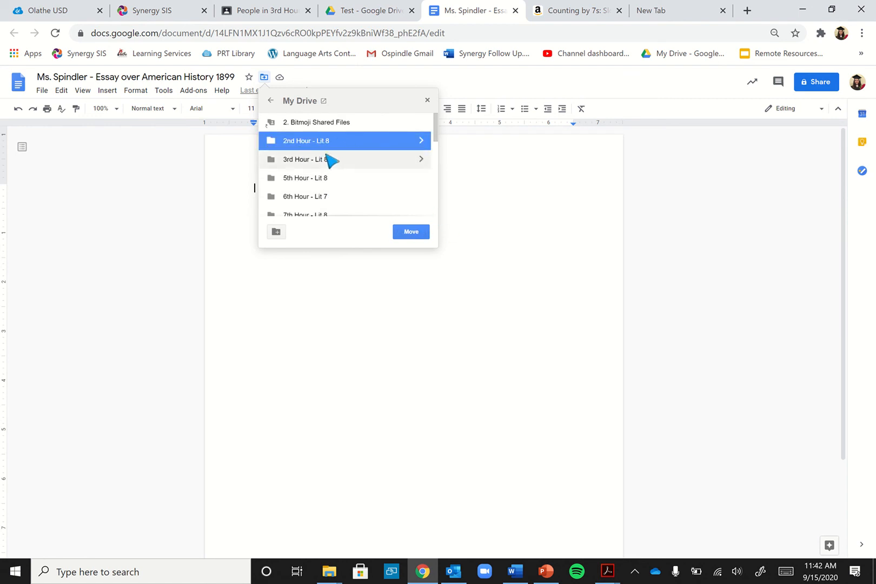
scroll(332, 165, "down", 5)
scroll(335, 168, "up", 5)
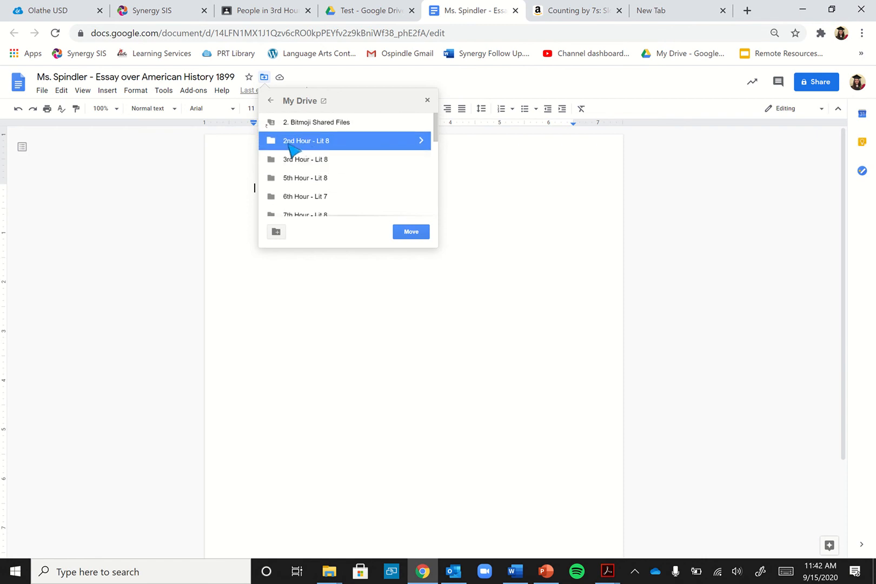
double_click(289, 144)
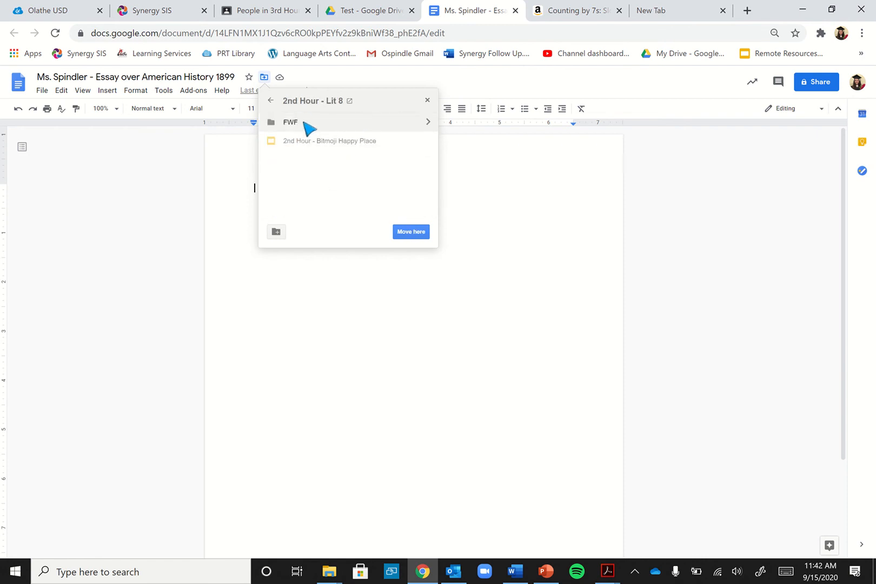
double_click(298, 124)
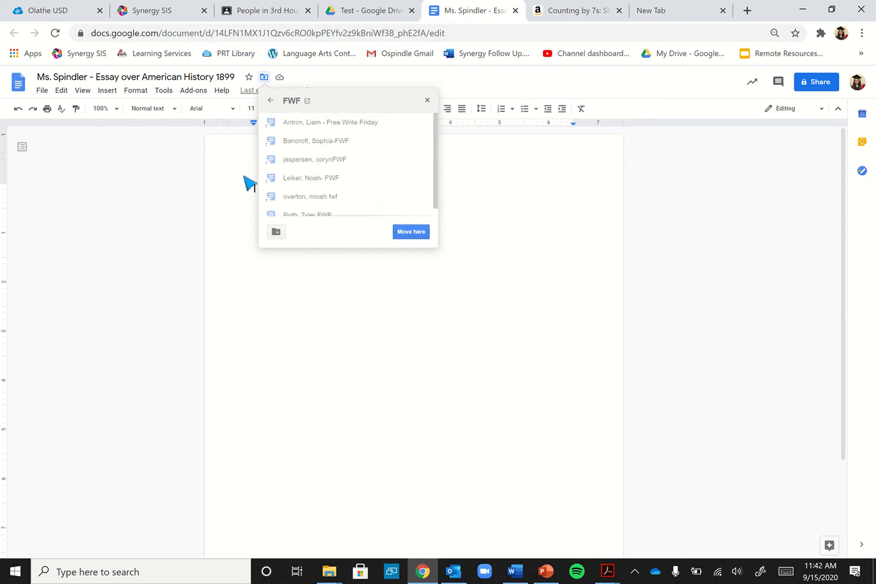
left_click(427, 101)
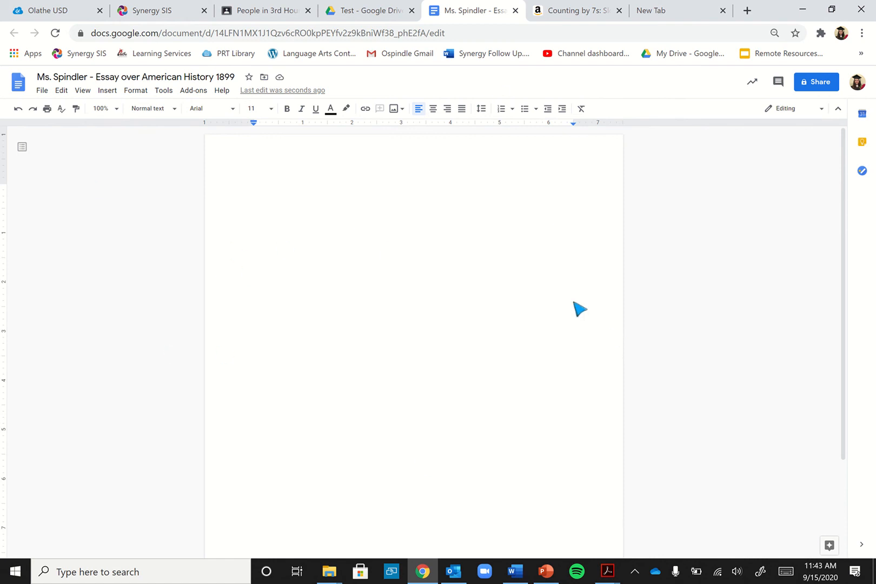
Write "Finished my essay" in the document and add the document owner's own e-mail address as the person to share it with
type("finis")
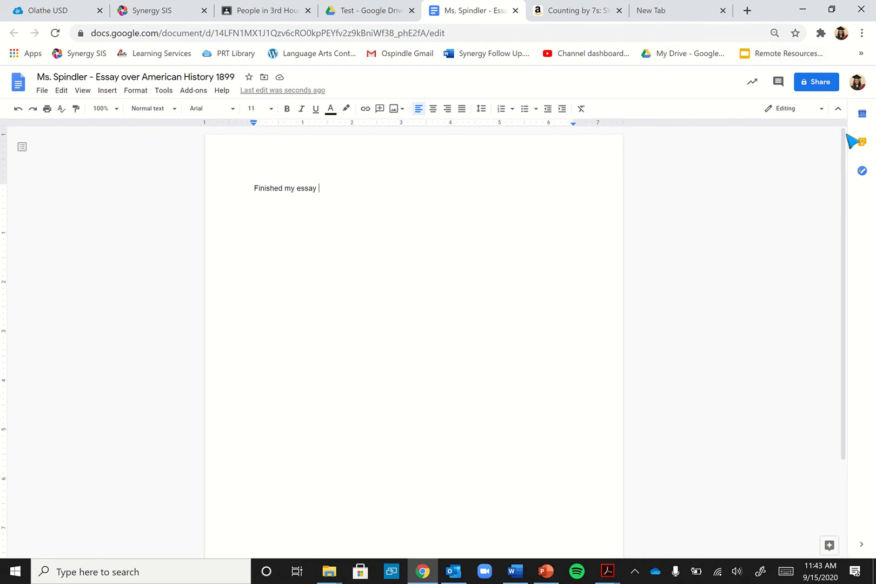
left_click(823, 85)
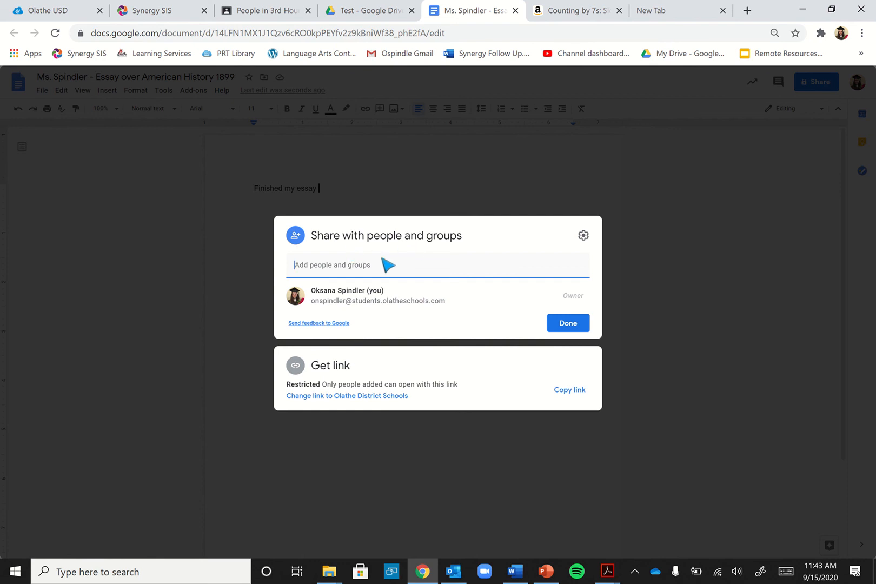
left_click(340, 264)
left_click(398, 262)
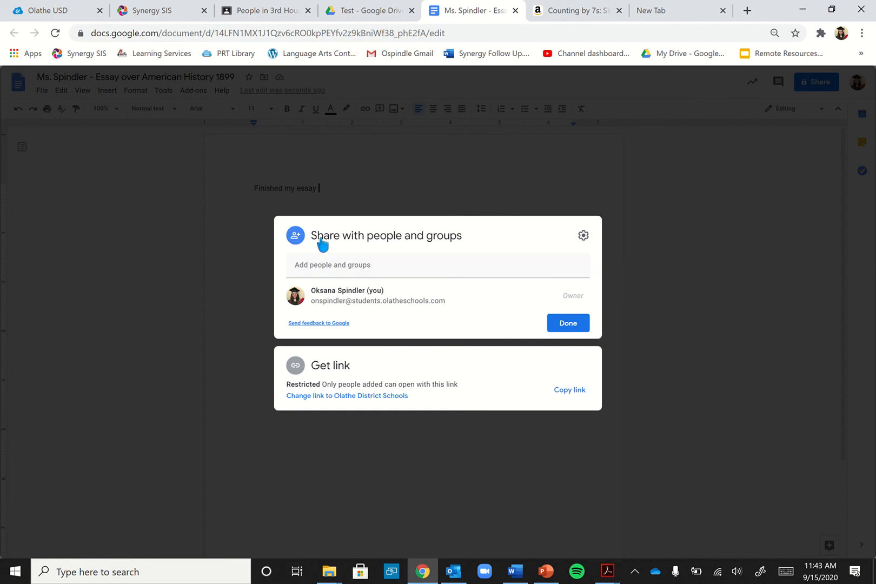
left_click(357, 264)
type("o")
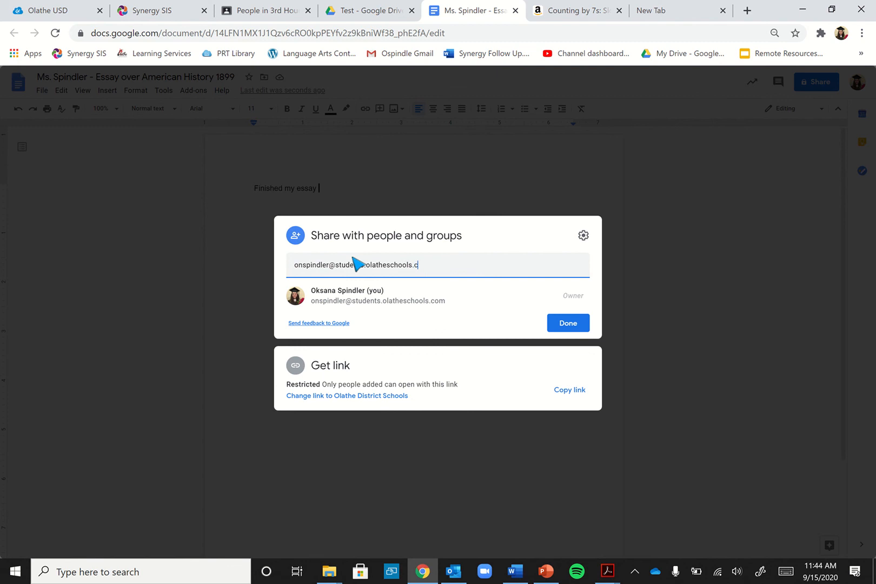
type("om")
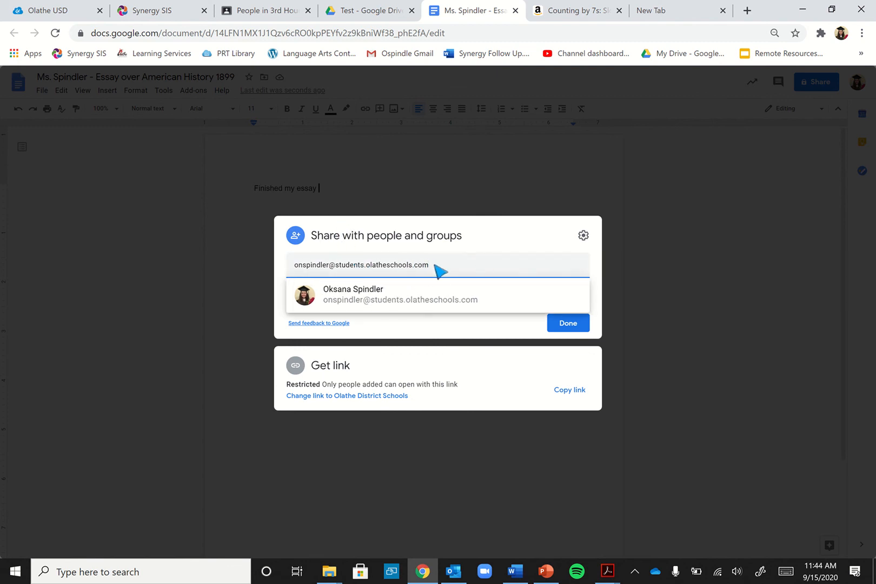
left_click(335, 298)
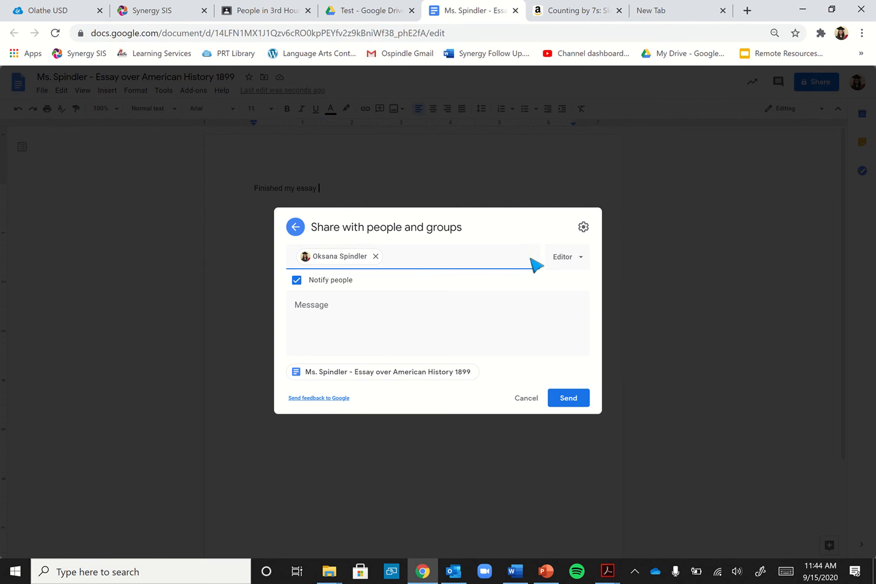
Review the access roles, keep Editor, and send the invitation with the message "Hey! Can you proofread this essay for me and give me feedback!?"
left_click(584, 265)
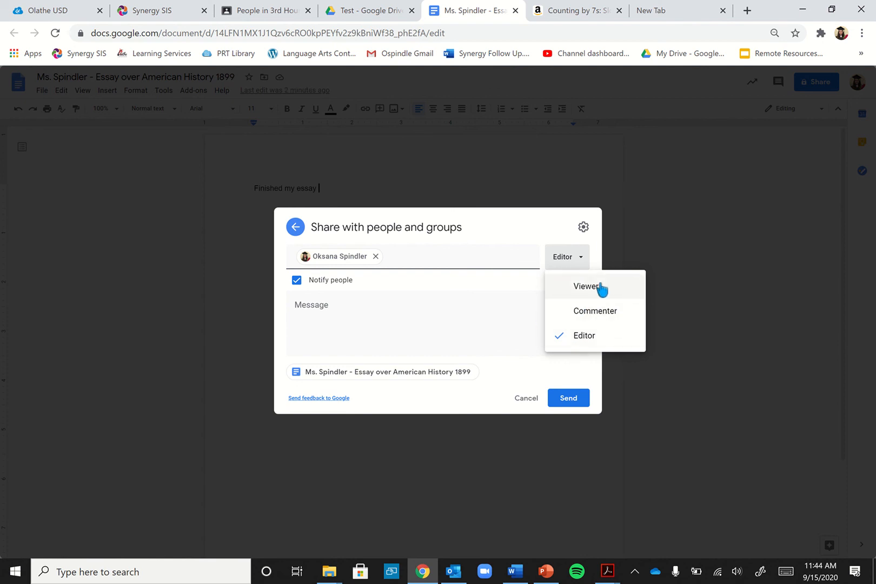
left_click(478, 294)
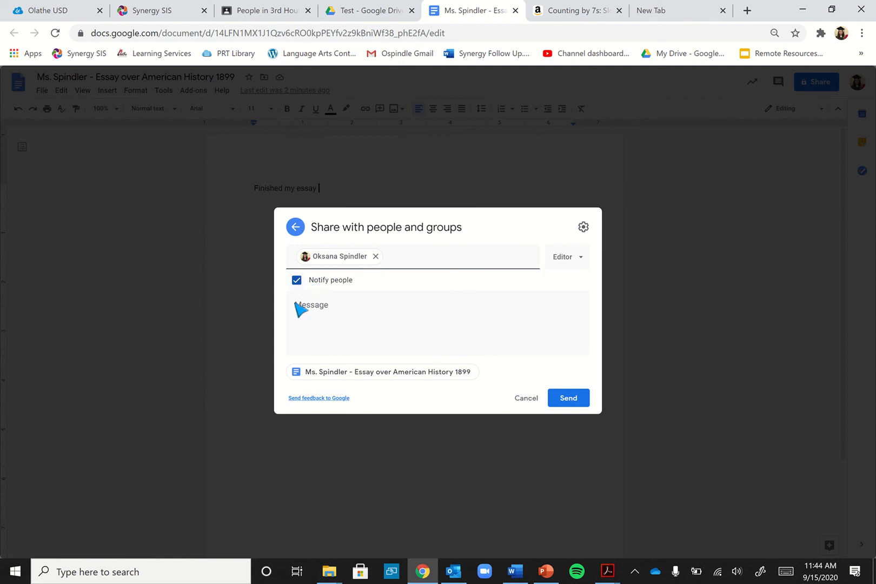
left_click(343, 318)
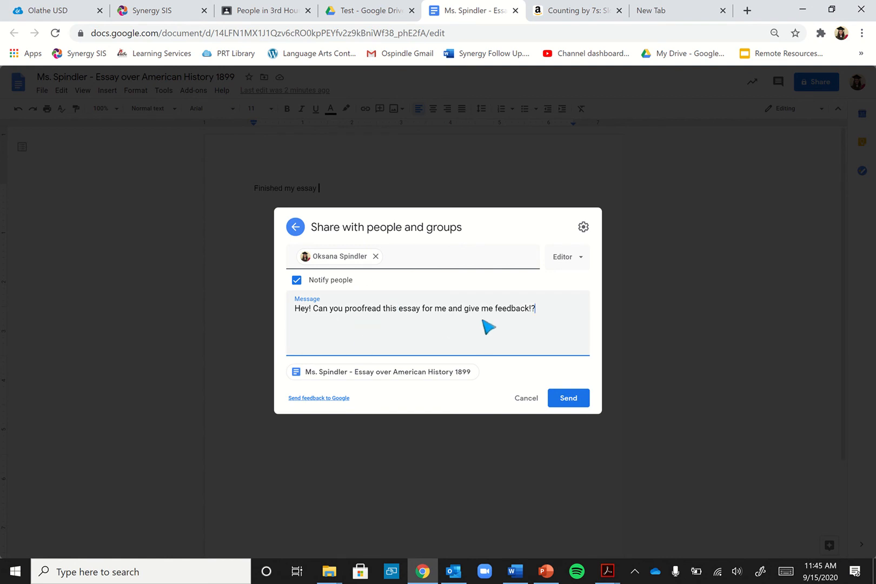
left_click_drag(557, 314, 254, 316)
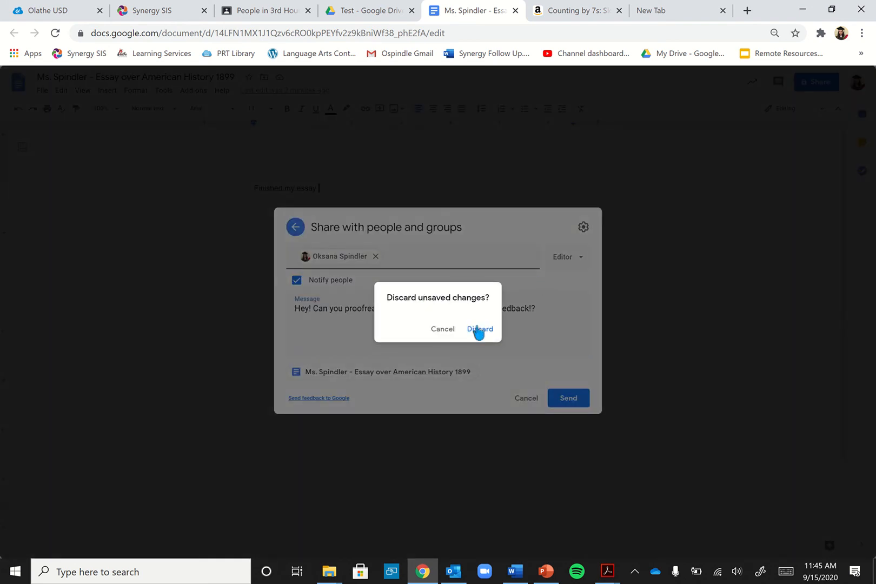
left_click(439, 328)
left_click(373, 326)
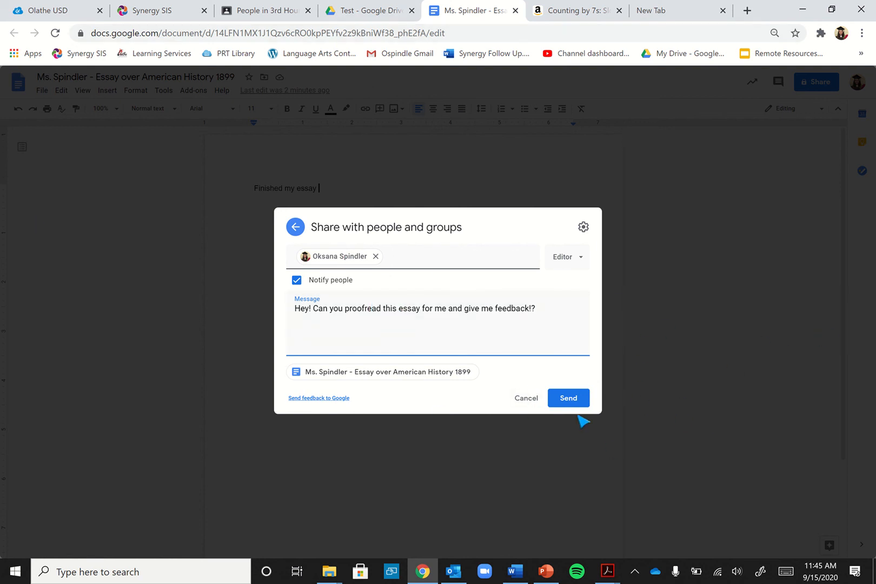
left_click(576, 398)
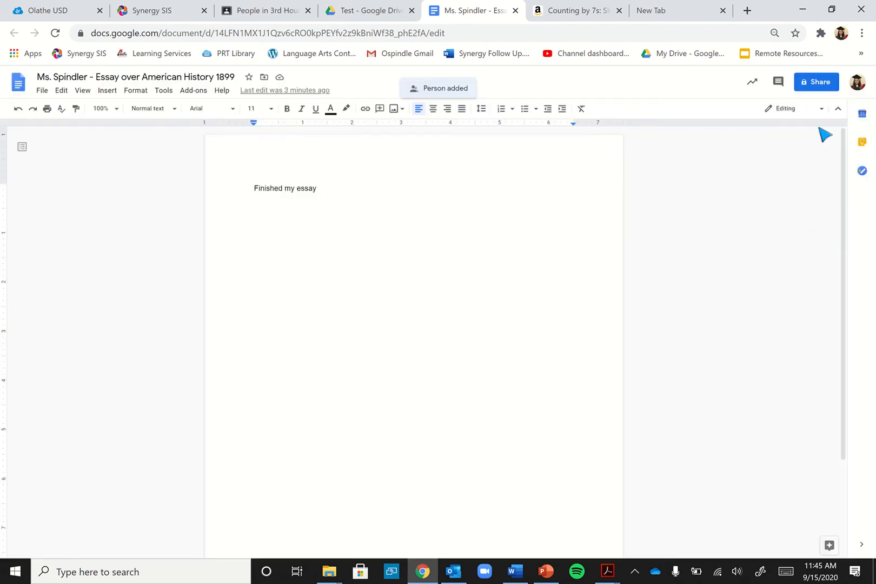
Change the essay's link sharing from Restricted to Olathe District Schools and on to Anyone with the link
left_click(826, 81)
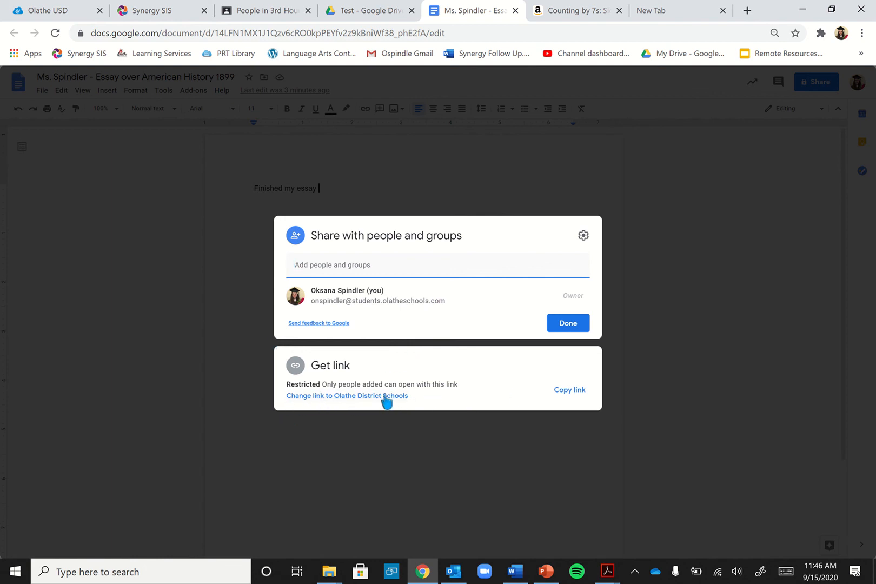
left_click(358, 397)
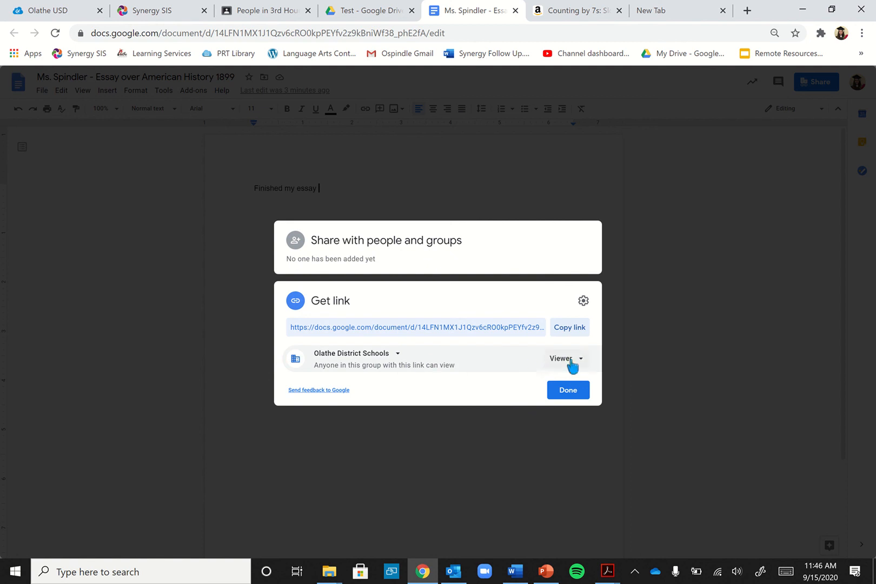
left_click(399, 356)
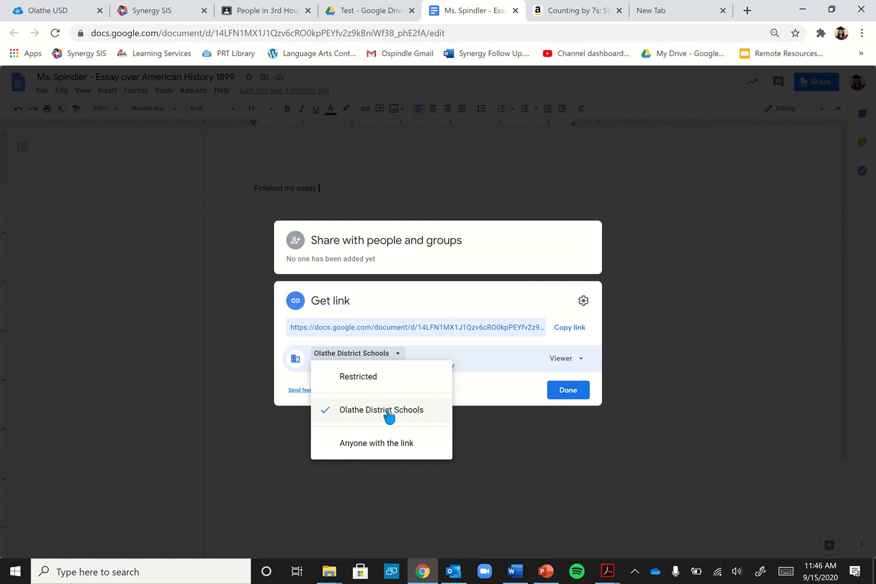
left_click(387, 444)
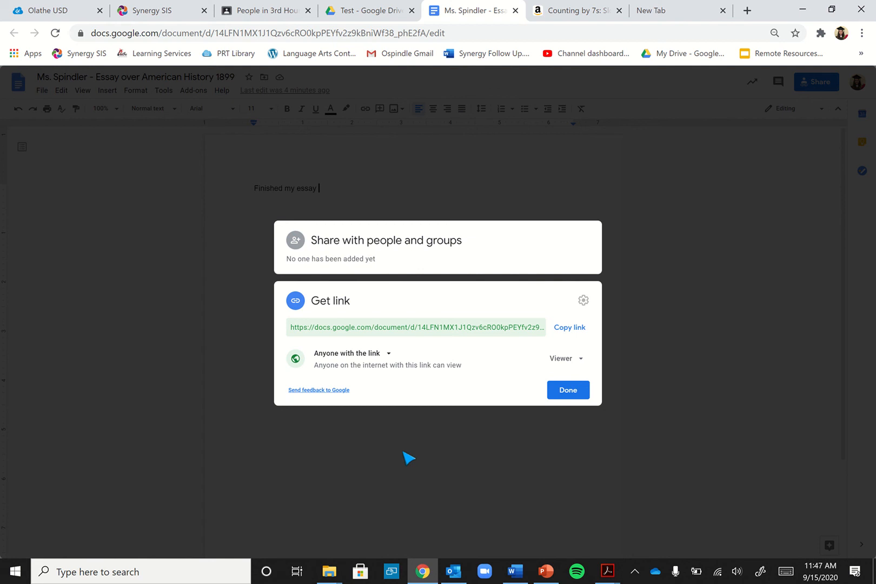
Set the link's access role to Editor, copy the link, and close the sharing settings
left_click(561, 359)
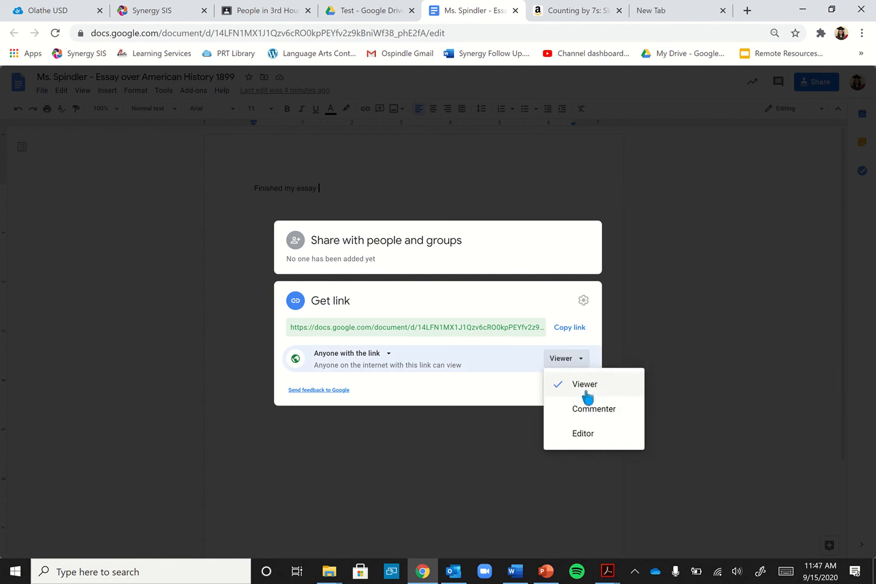
left_click(591, 437)
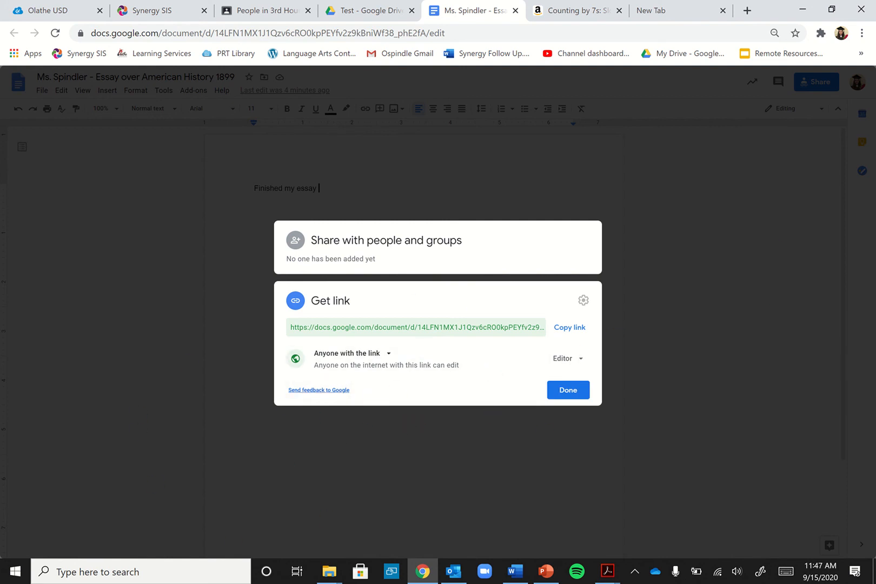
left_click(577, 329)
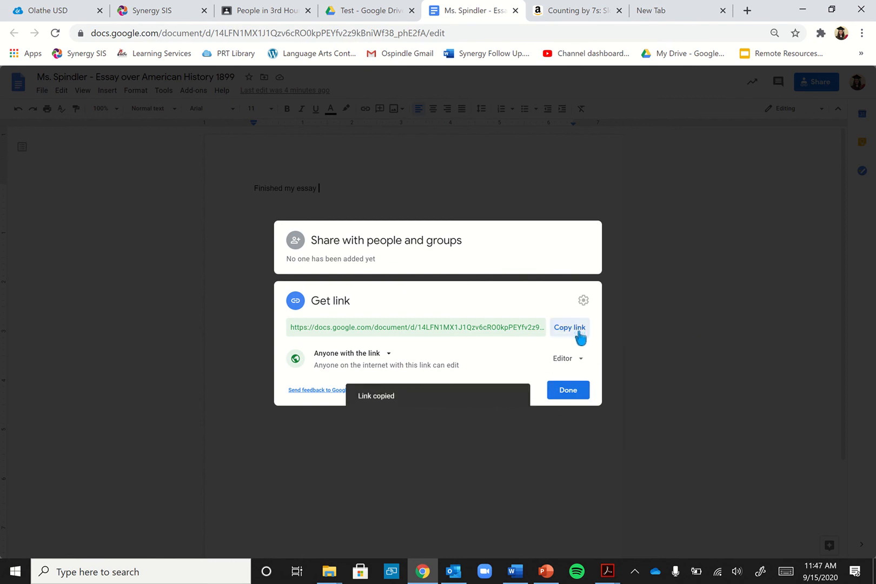
left_click(577, 397)
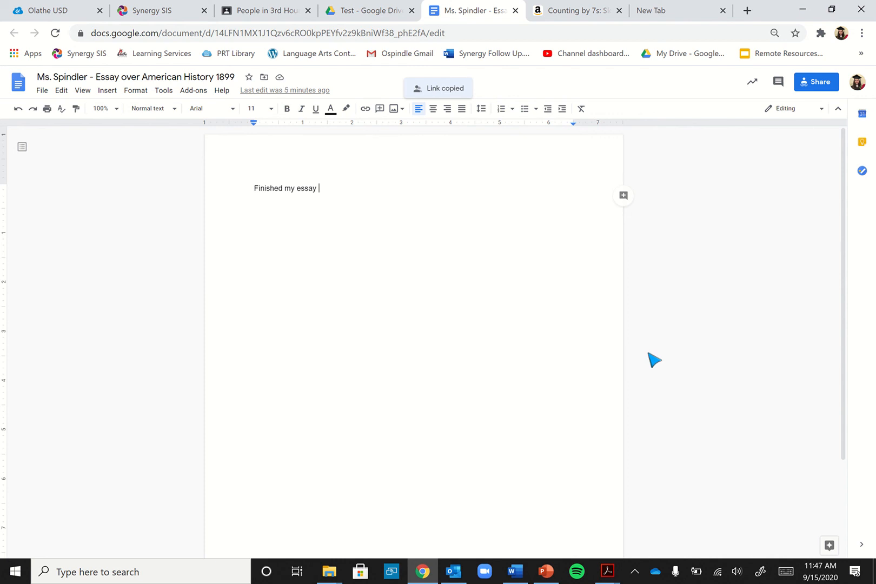
Return to Drive and look through the folders and files in My Drive
scroll(634, 345, "down", 3)
scroll(201, 236, "up", 3)
left_click(368, 11)
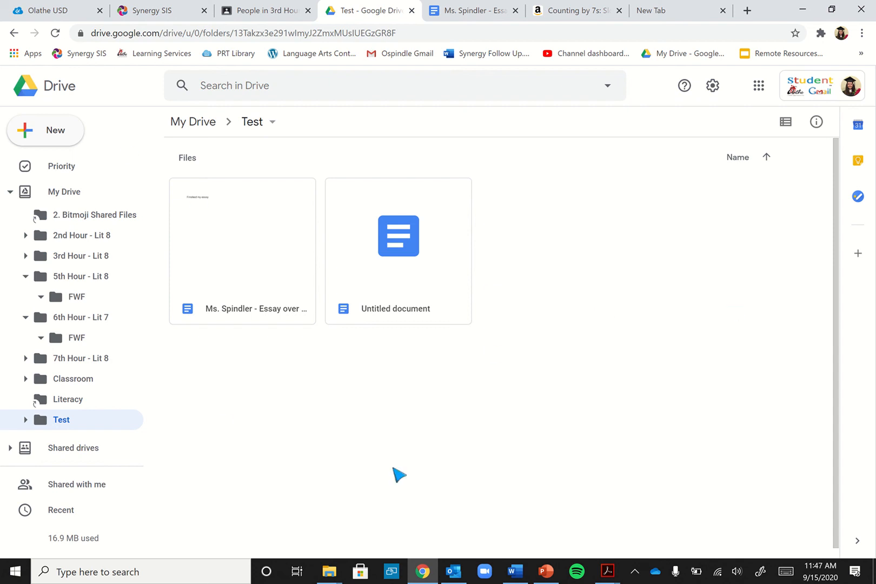
left_click(39, 195)
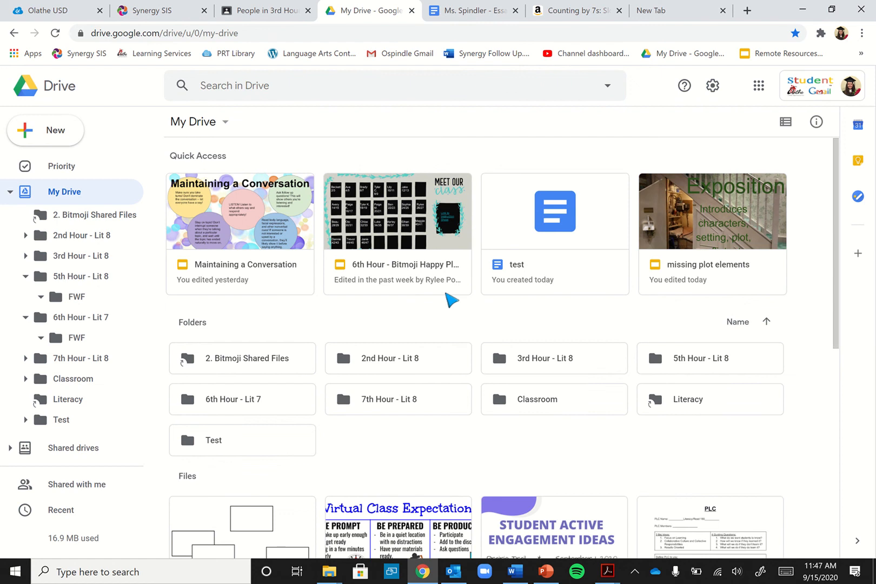
scroll(506, 338, "down", 7)
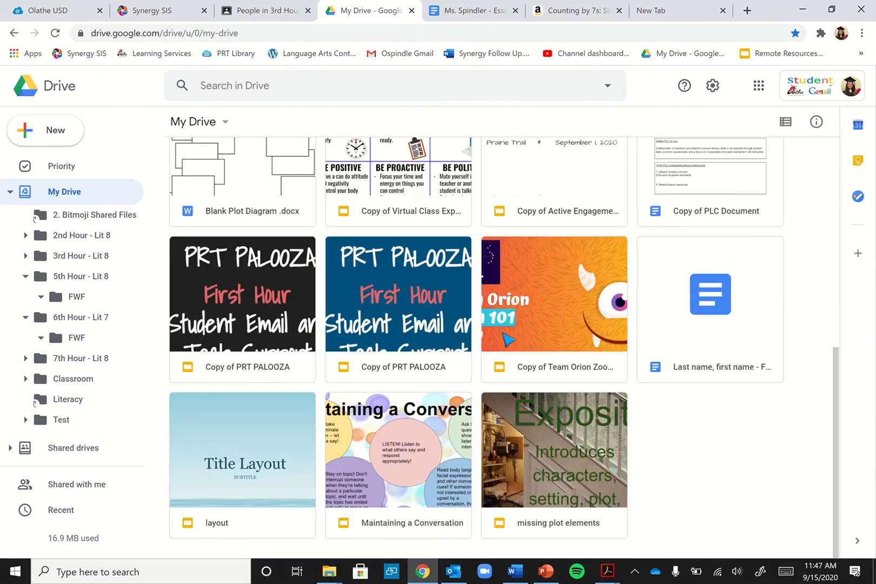
scroll(503, 337, "up", 7)
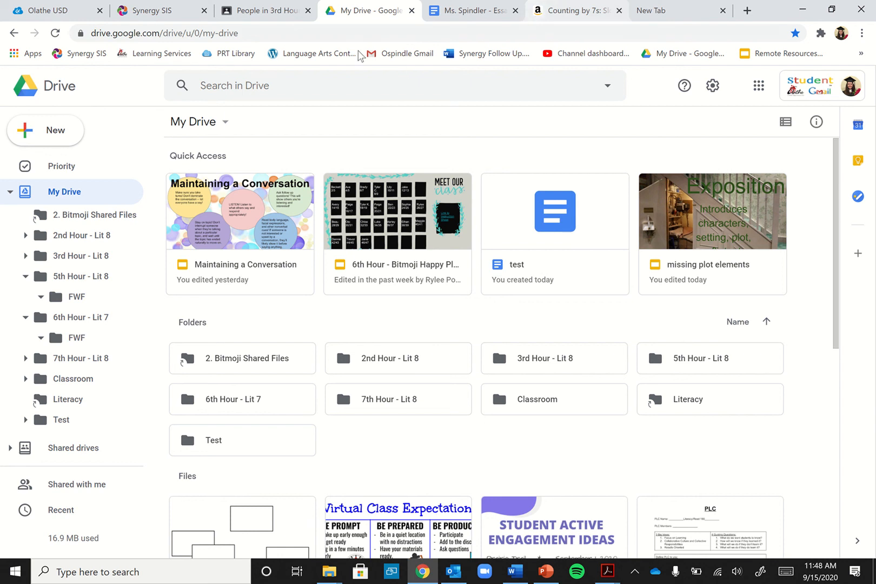
mouse_move(433, 5)
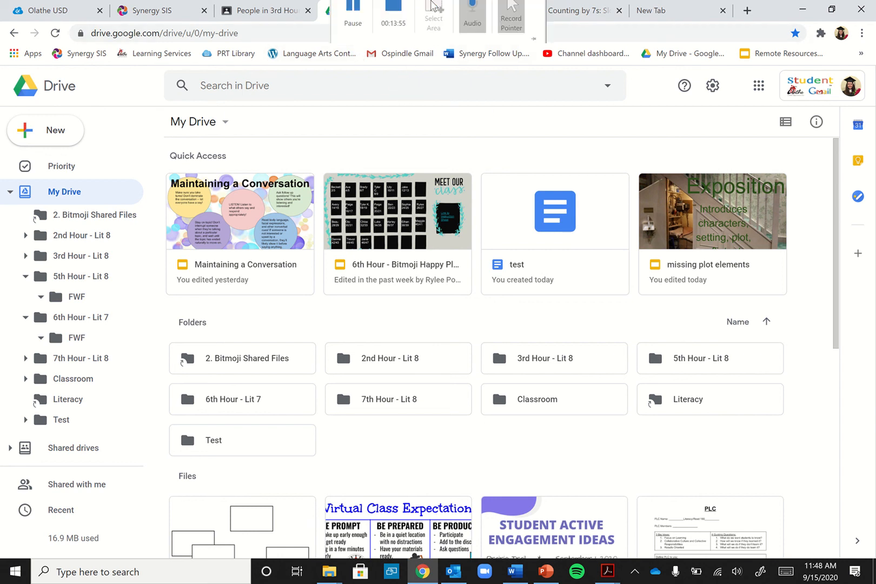